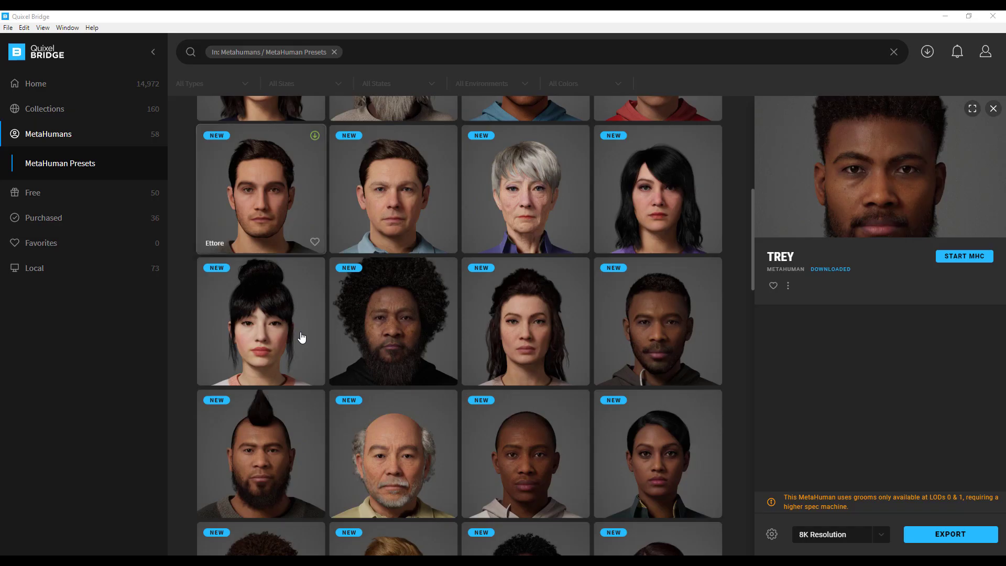
- Browse the MetaHuman Presets library to examine the available characters and their download status
scroll(415, 348, up, 5)
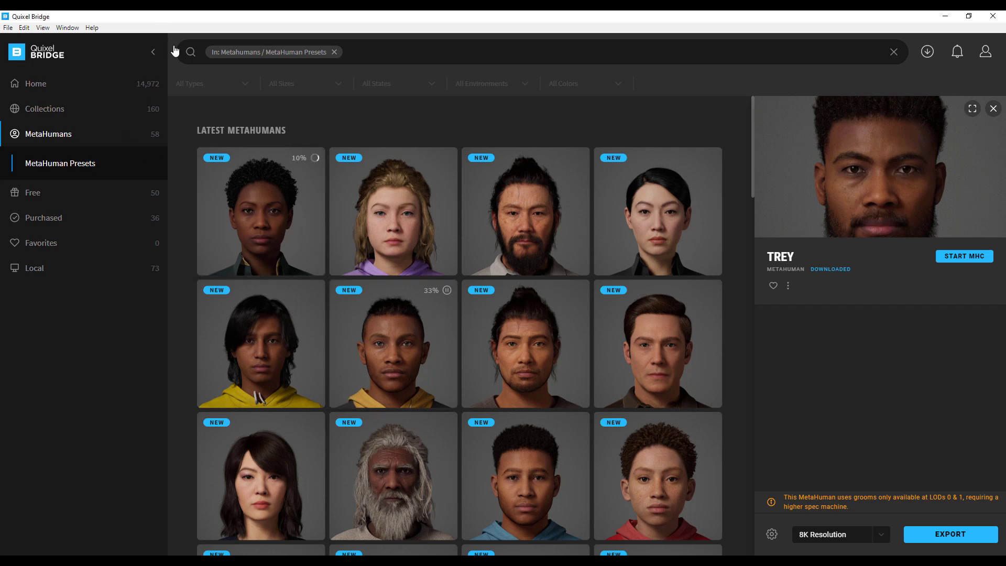
mouse_move(435, 245)
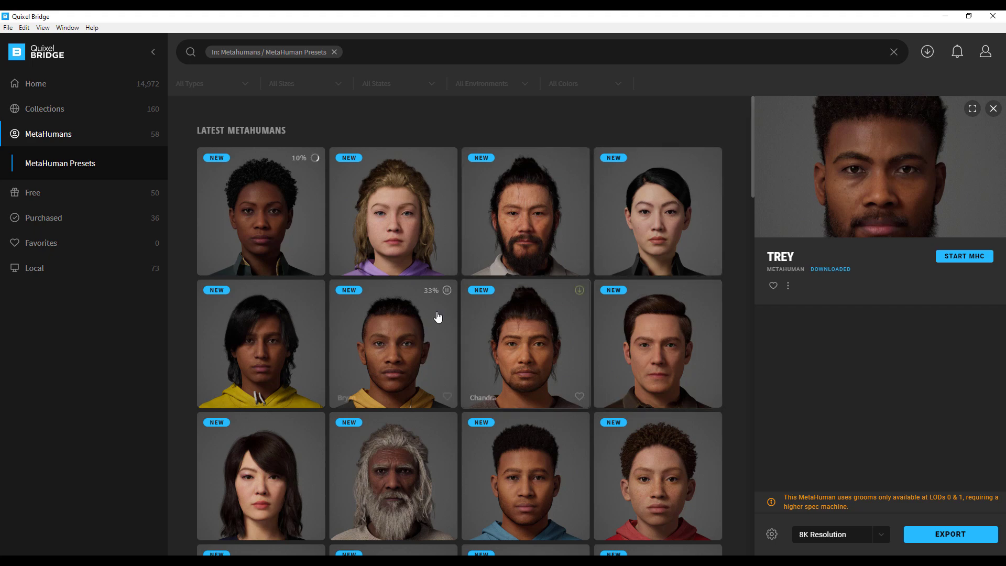
scroll(438, 315, down, 5)
scroll(438, 314, up, 6)
scroll(438, 314, down, 6)
scroll(437, 314, up, 6)
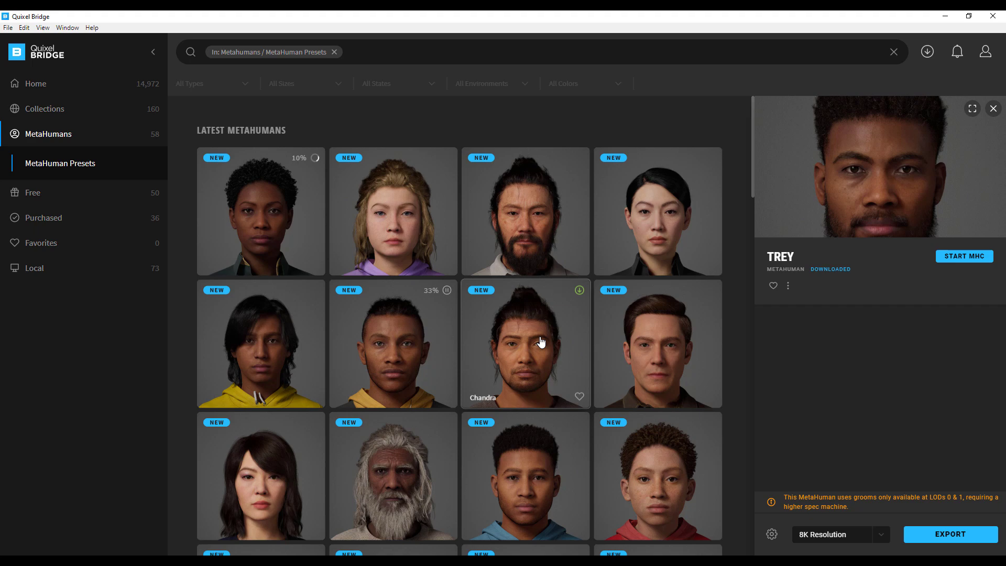
scroll(494, 315, down, 10)
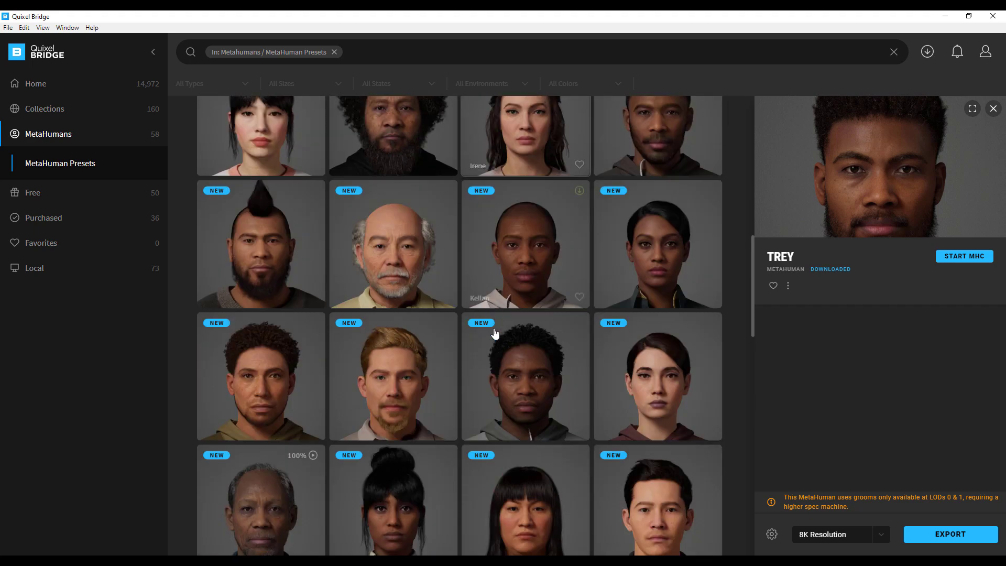
scroll(494, 333, up, 5)
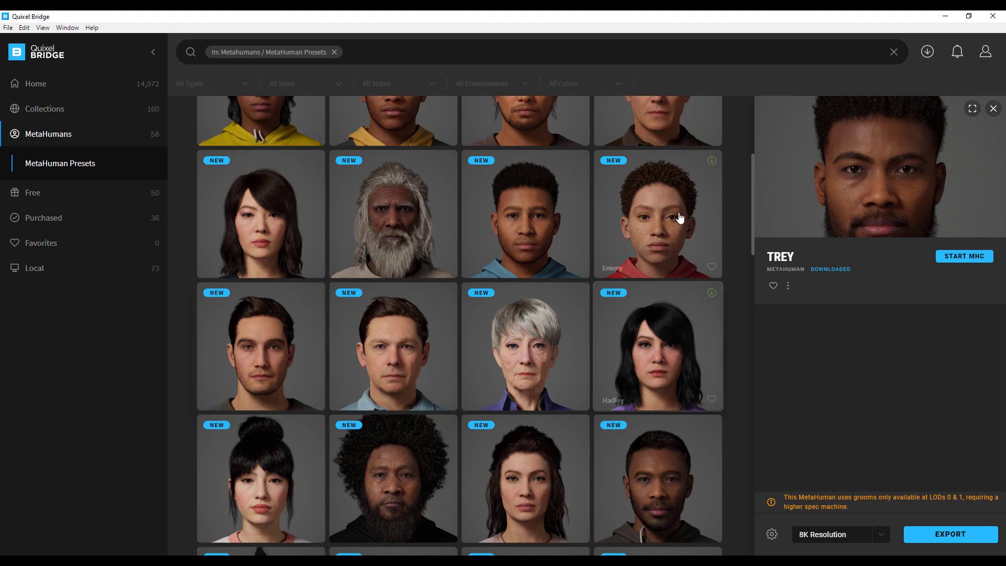
scroll(524, 219, up, 2)
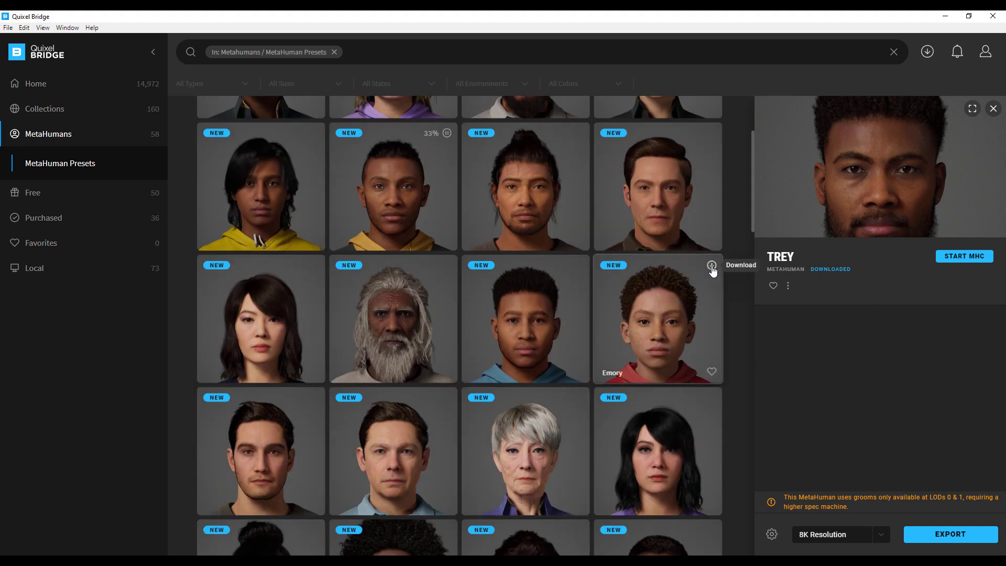
click(711, 265)
scroll(704, 372, up, 3)
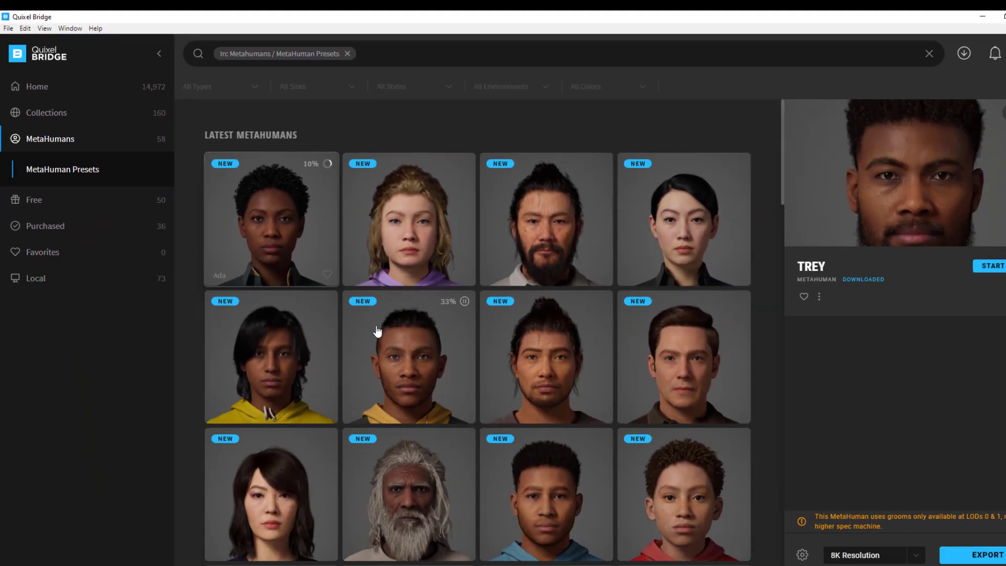
scroll(364, 319, down, 10)
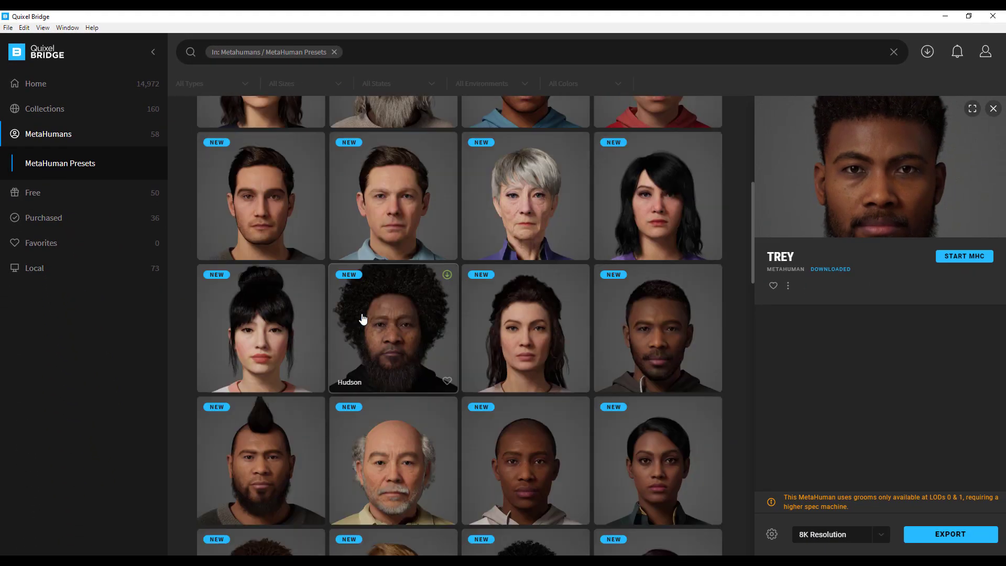
scroll(364, 318, down, 8)
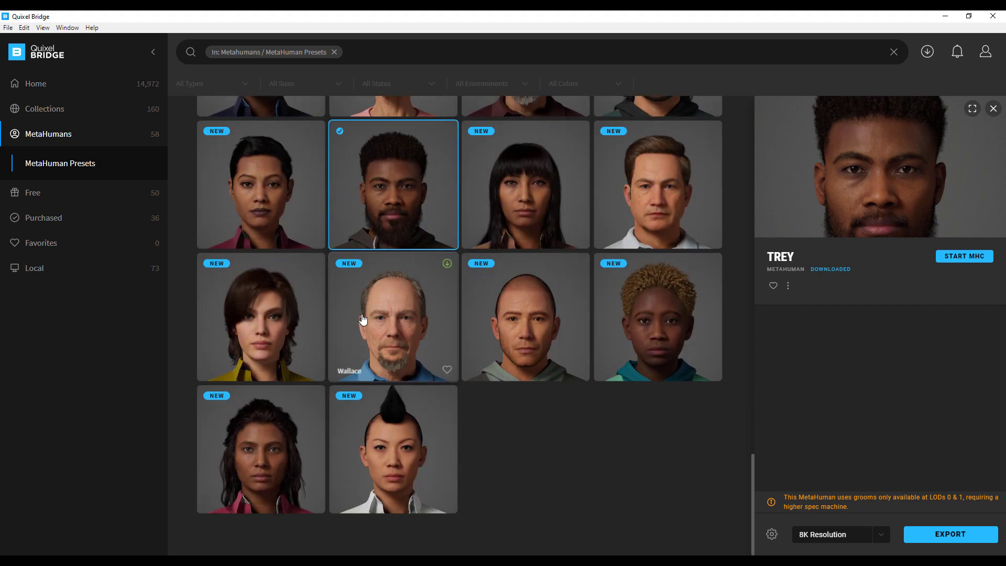
scroll(363, 318, up, 10)
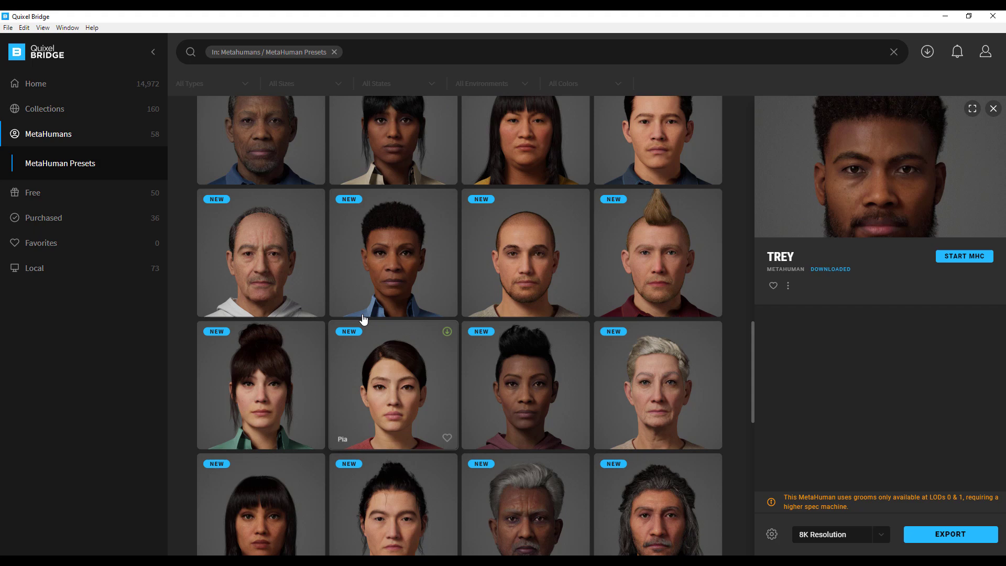
scroll(363, 318, down, 4)
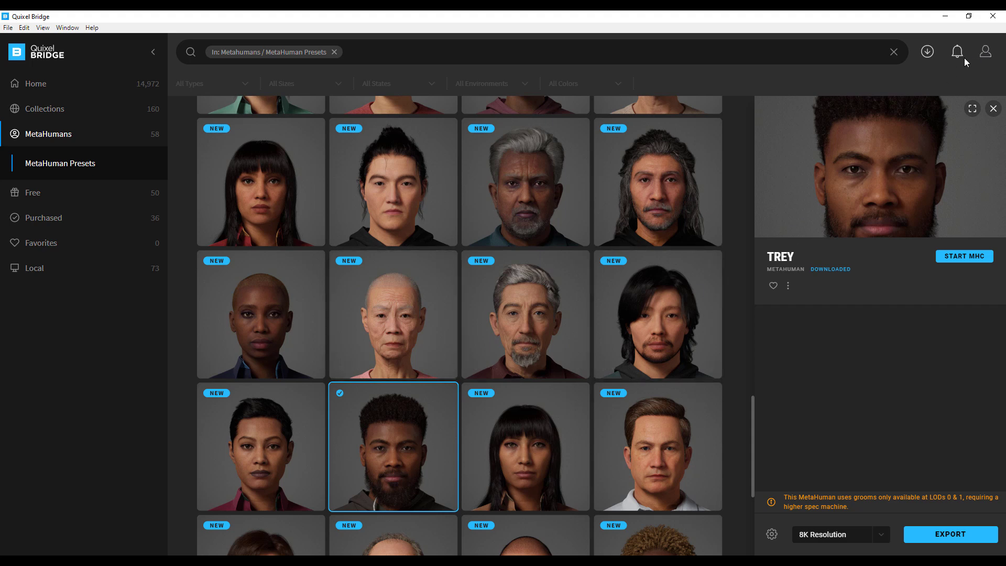
- Check the status of the MetaHuman downloads in the downloads list and close it
click(927, 52)
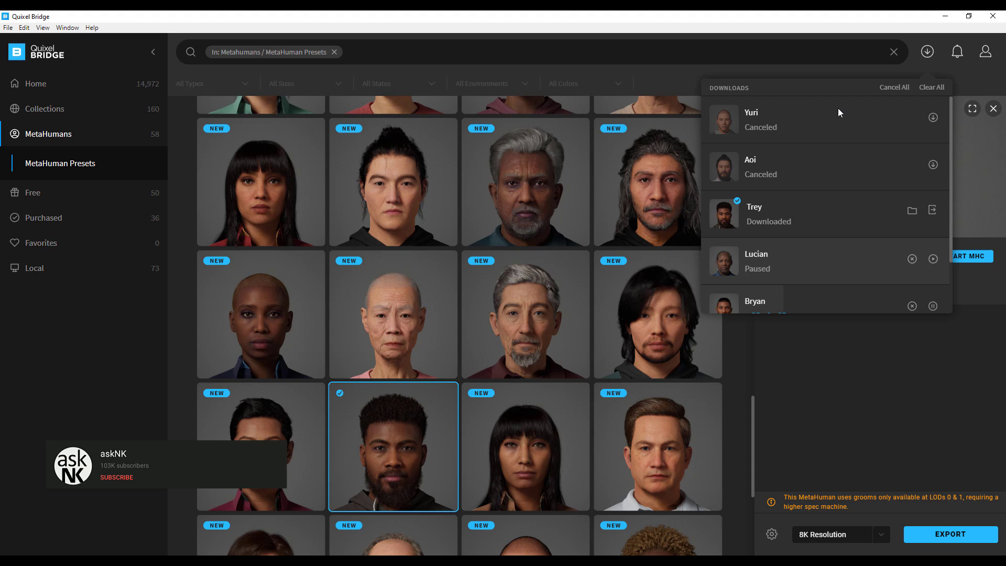
scroll(759, 143, down, 1)
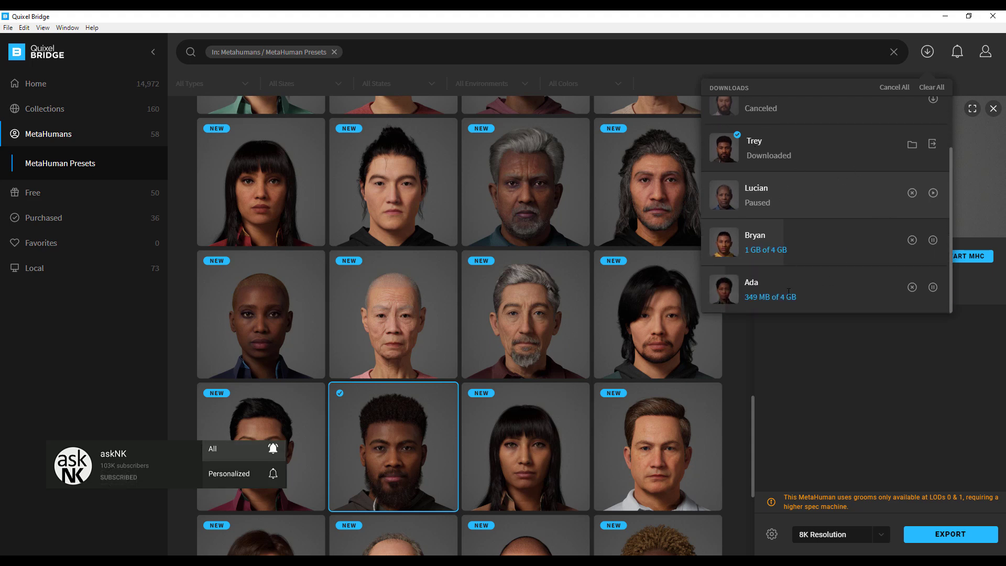
click(783, 416)
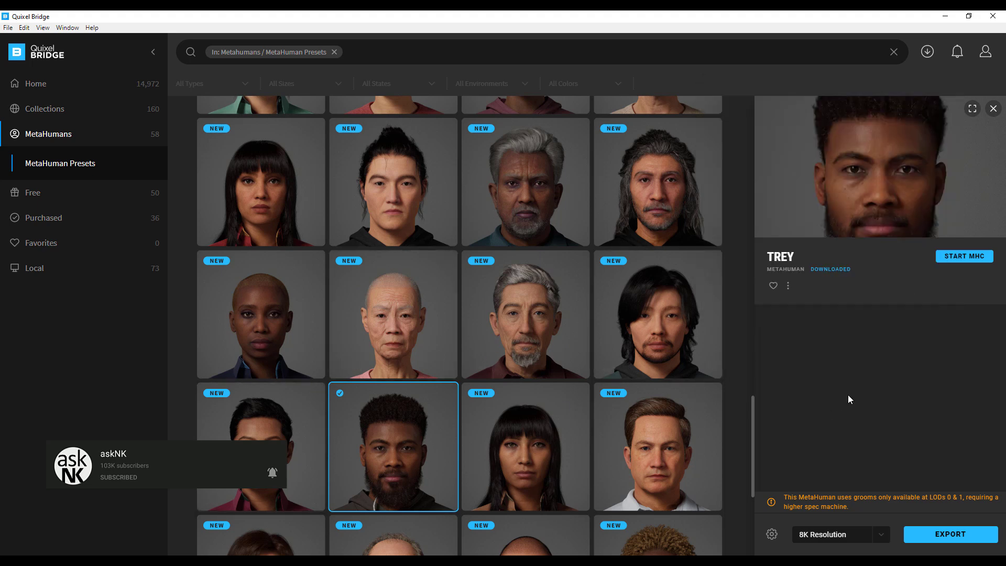
- Review Trey's export target settings, including engine version, plugin location and default project, and return to the asset details
click(772, 533)
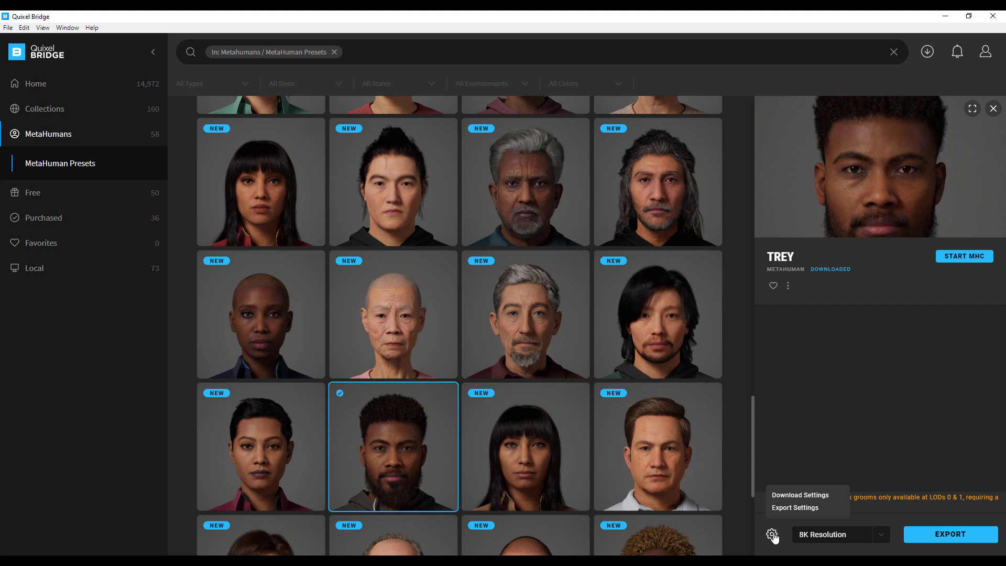
click(794, 507)
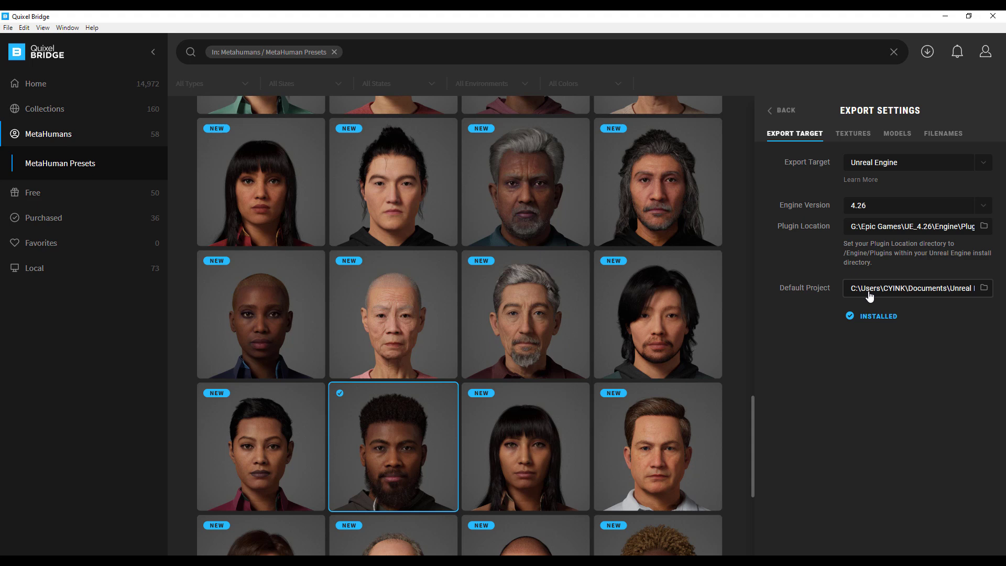
click(781, 109)
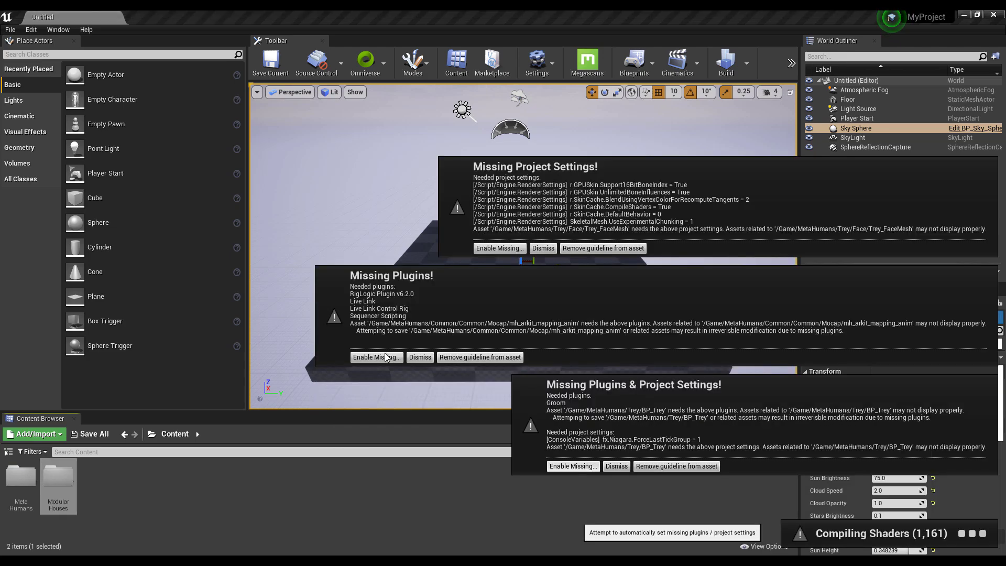
- In Unreal Editor, enable all missing plugins and project settings required by the Trey MetaHuman and restart the editor
click(386, 357)
click(499, 343)
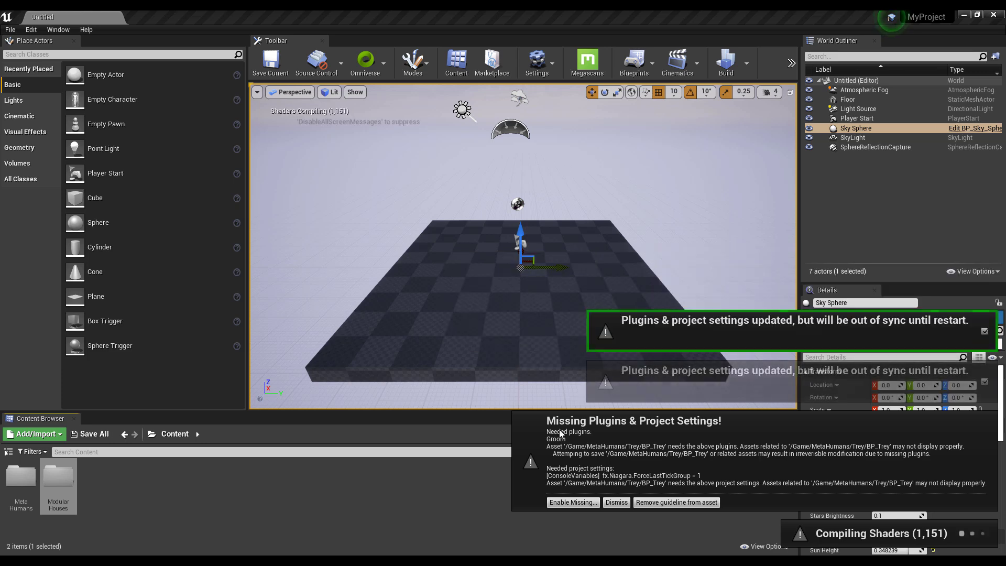
click(569, 503)
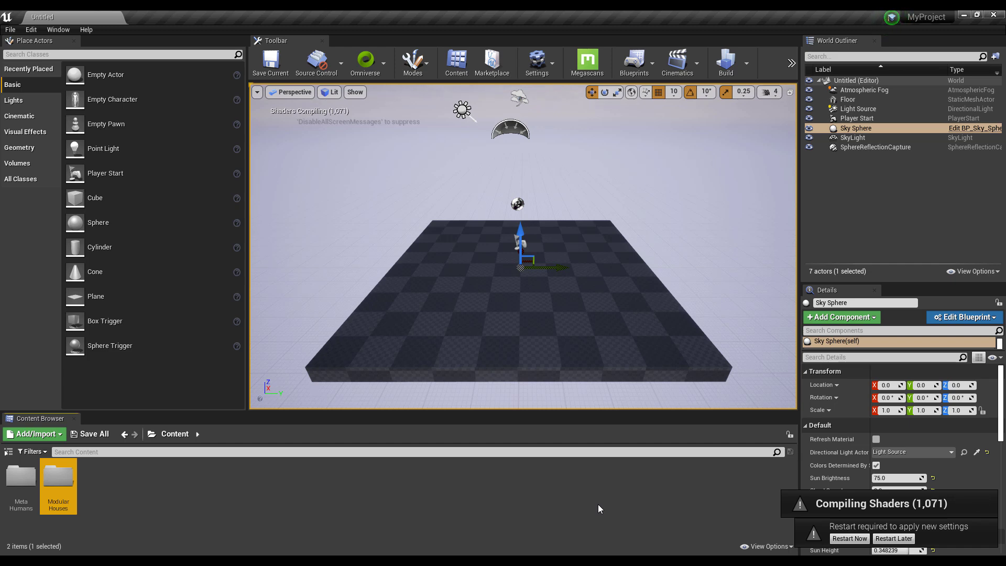
click(853, 540)
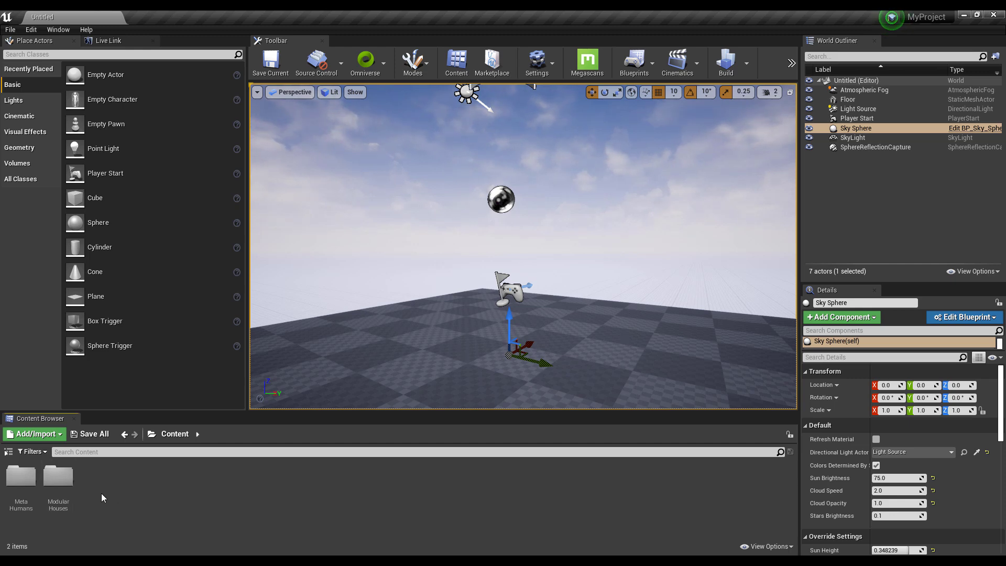
- Open the Trey folder inside the MetaHumans content folder
double_click(20, 483)
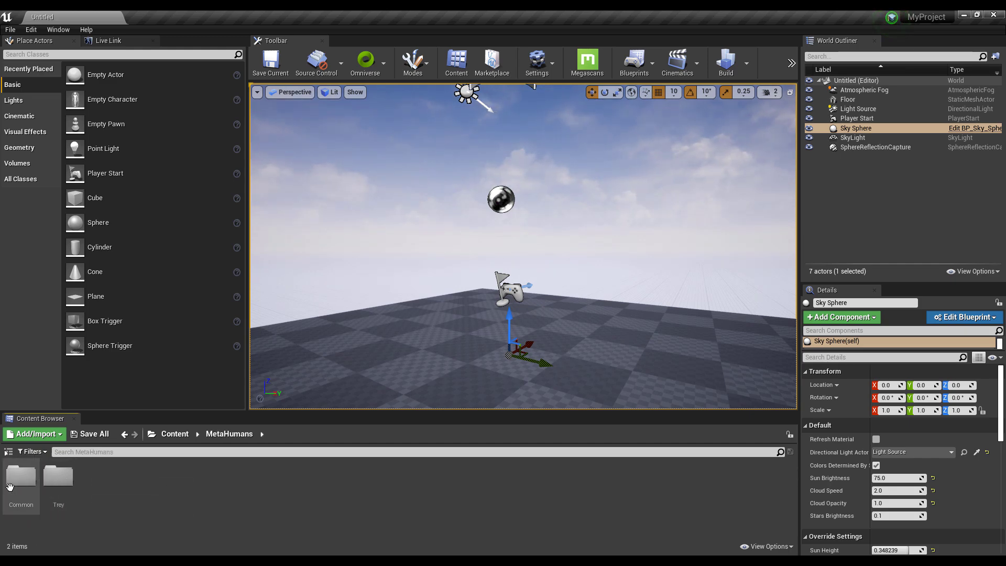
click(60, 479)
double_click(61, 478)
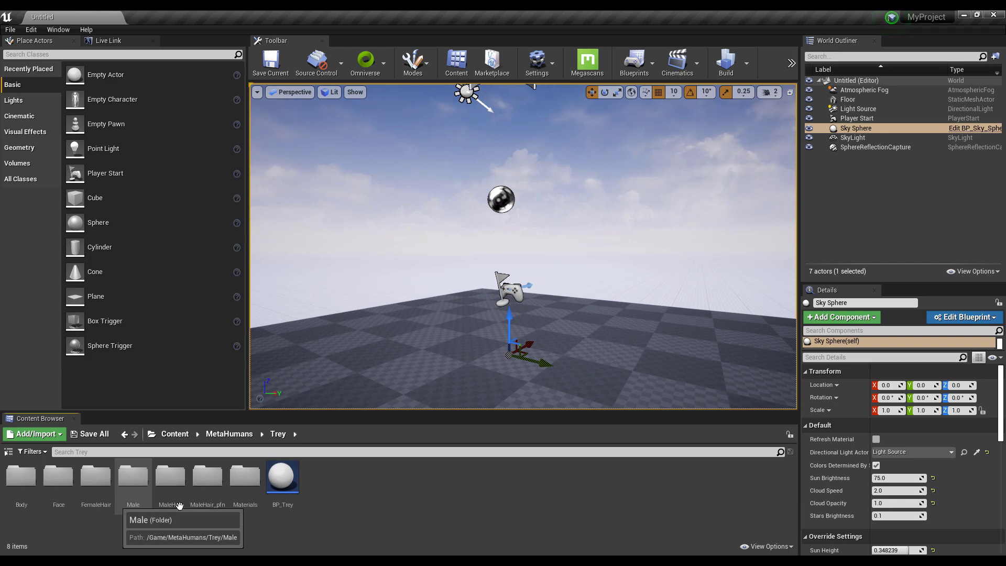
- Open and compile the BP_Trey blueprint, and return to the level editor
click(282, 479)
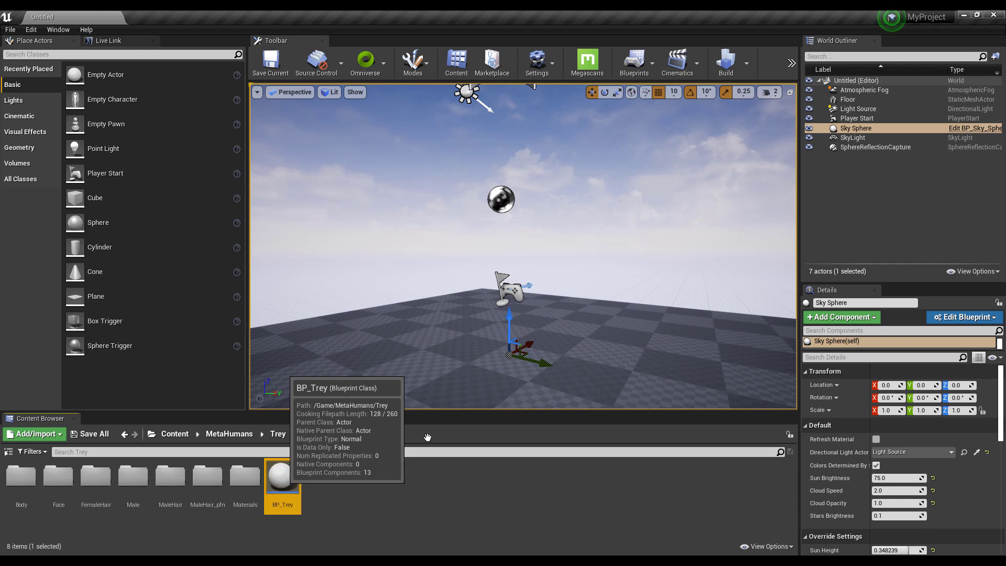
double_click(293, 486)
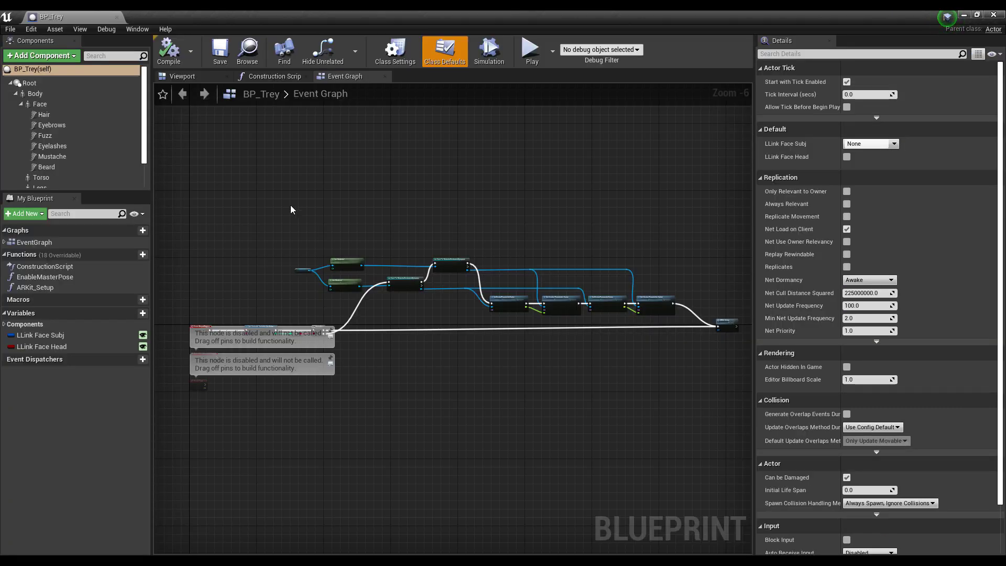
click(168, 51)
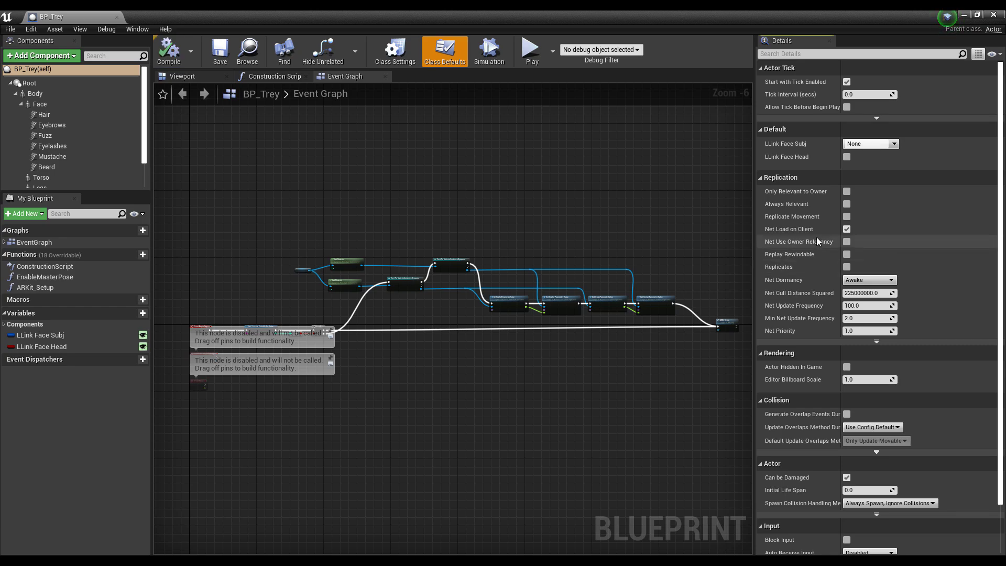
click(964, 16)
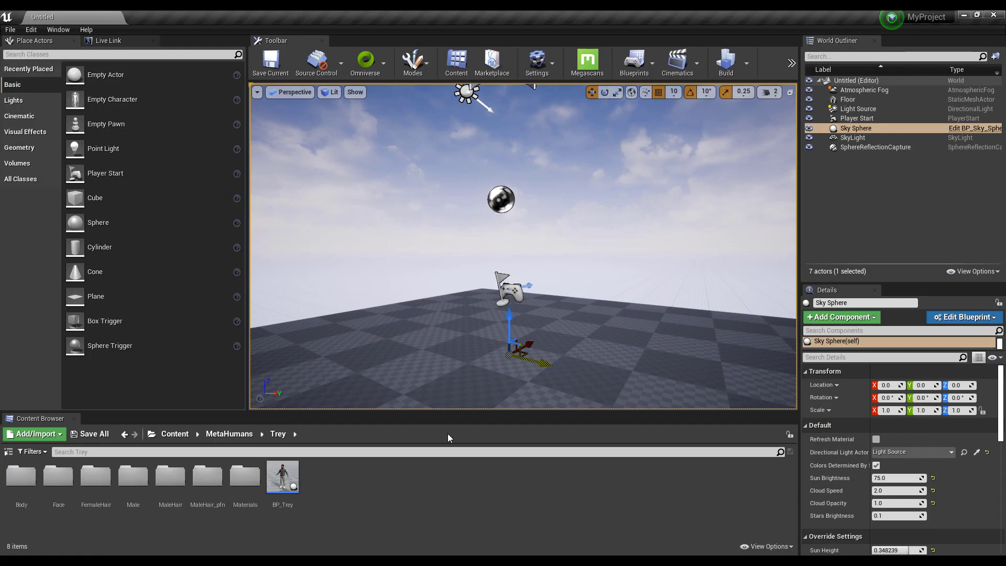
- Place BP_Trey on the floor near the Player Start, at about X 90, Y -90, Z 20
drag(278, 480, 502, 323)
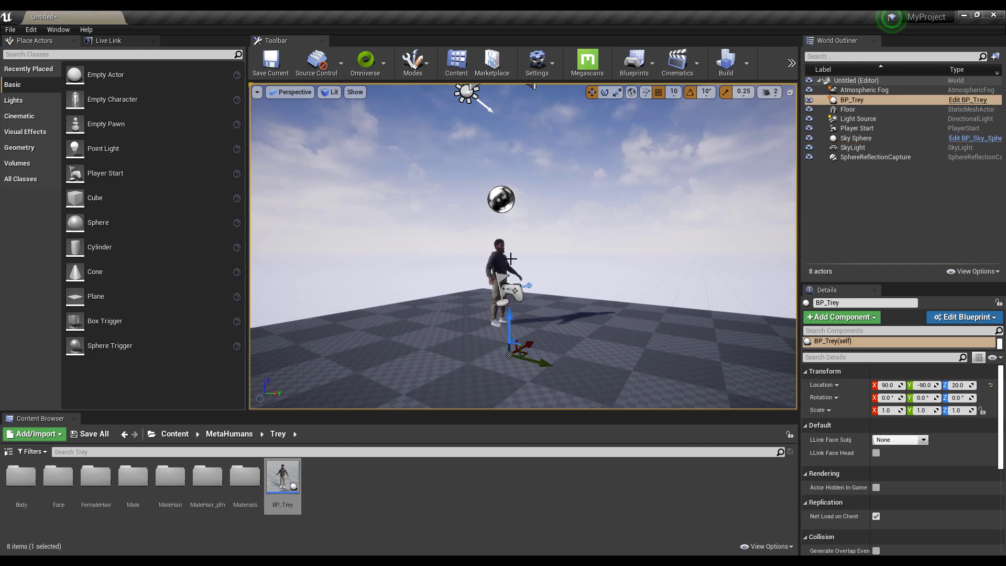
click(510, 258)
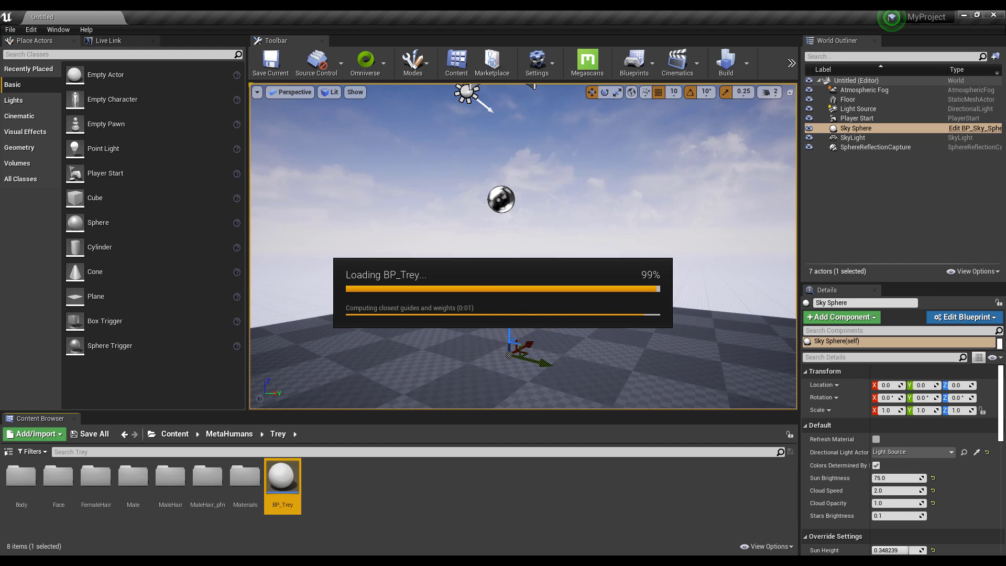
- Examine the placed Trey character's body, clothing, face and beard from several angles and distances
right_drag(591, 258, 667, 195)
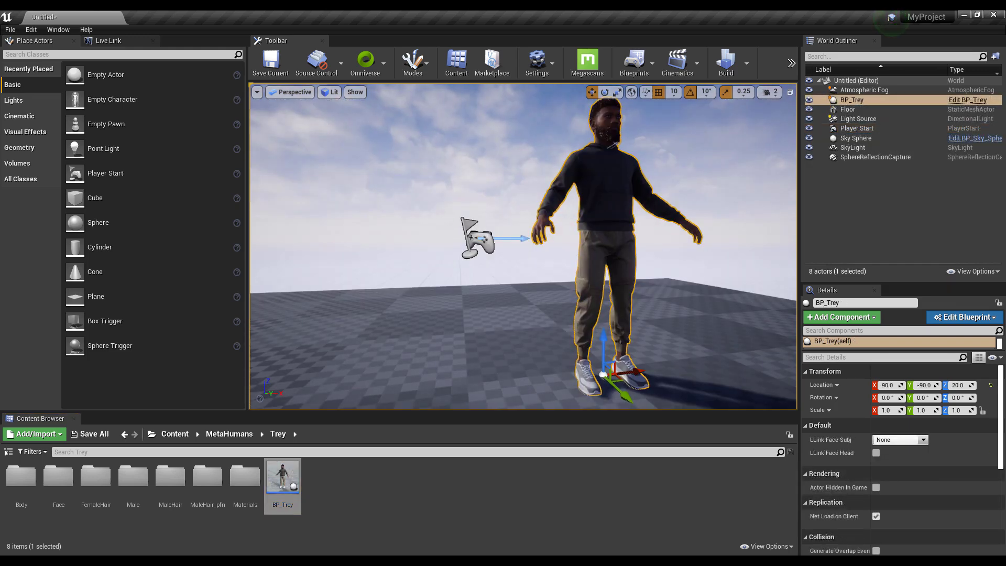
middle_drag(650, 233, 689, 194)
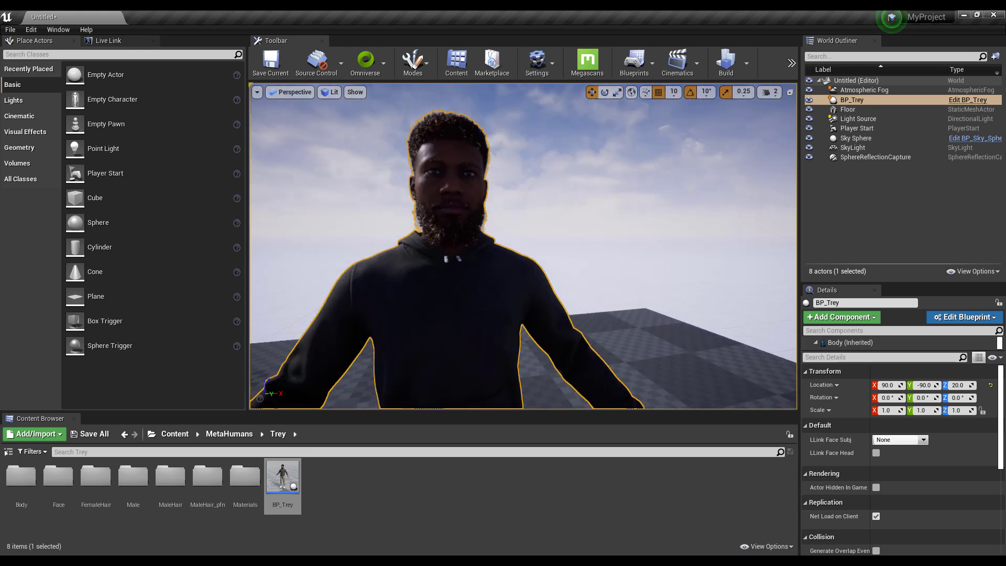
scroll(614, 318, down, 5)
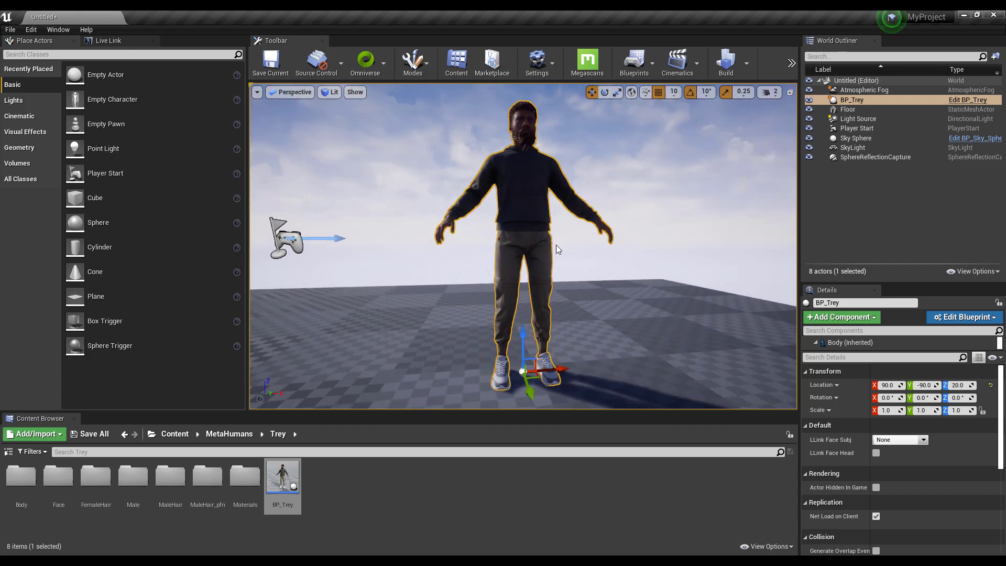
scroll(530, 153, up, 5)
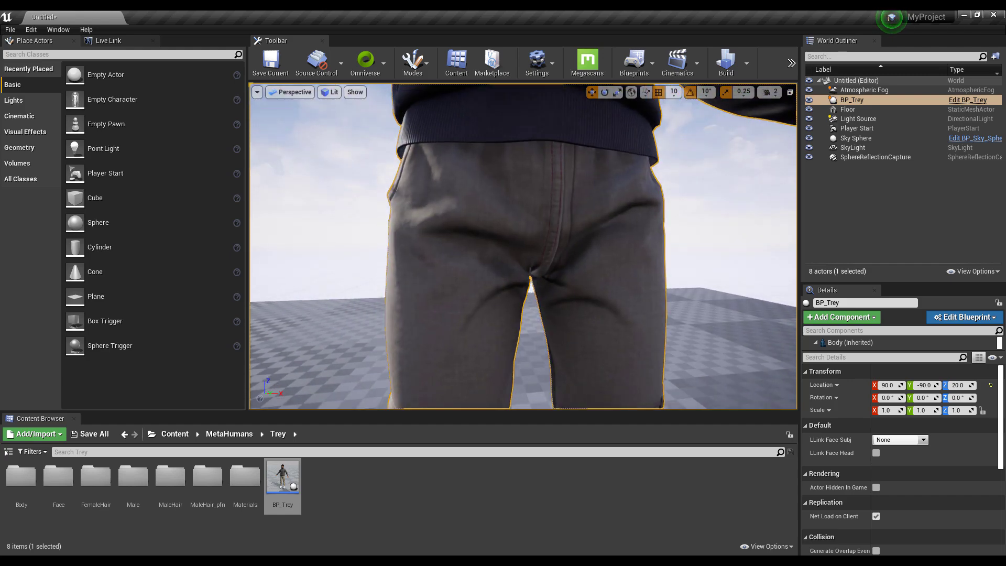
middle_drag(529, 262, 529, 160)
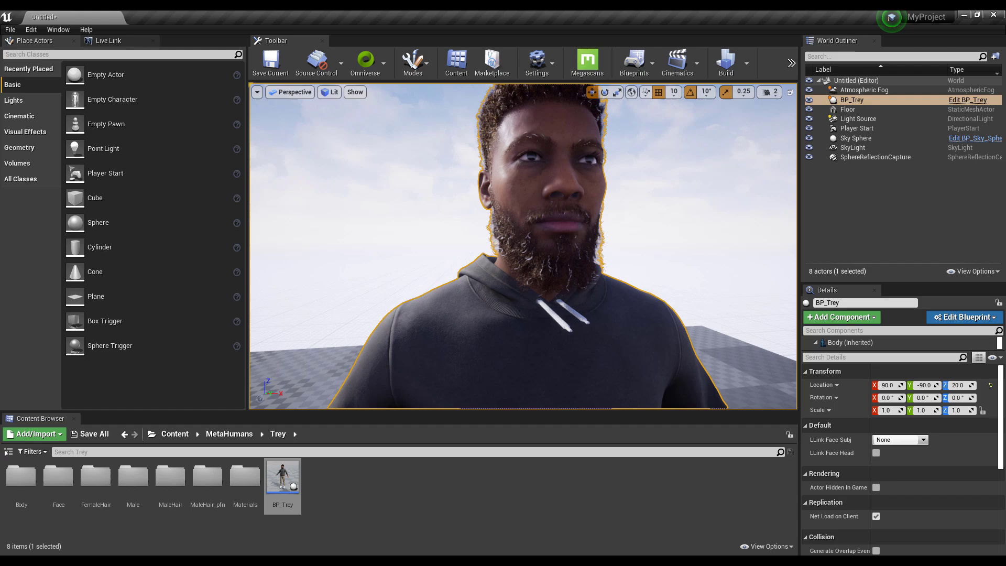
alt+drag(529, 246, 435, 254)
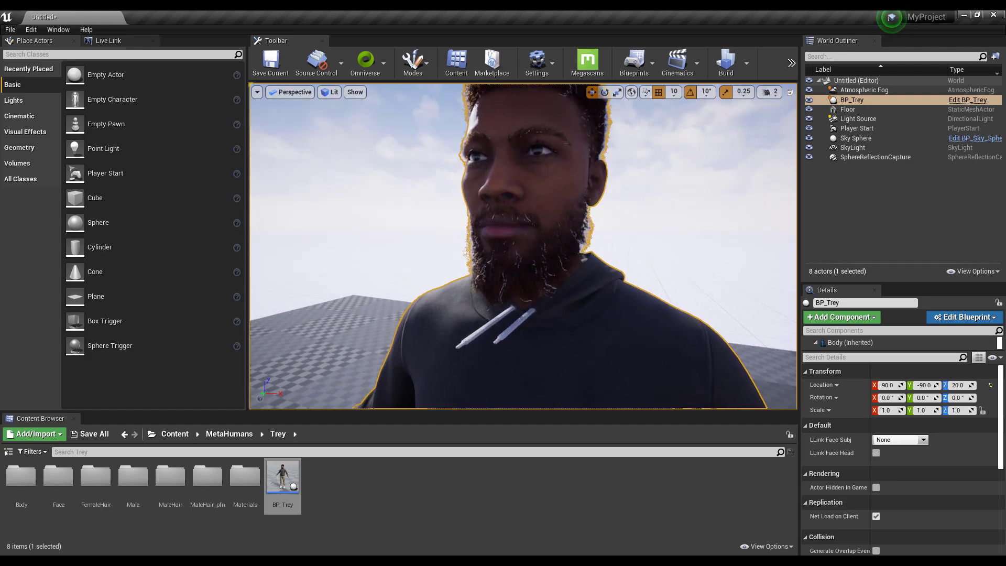
scroll(523, 246, down, 2)
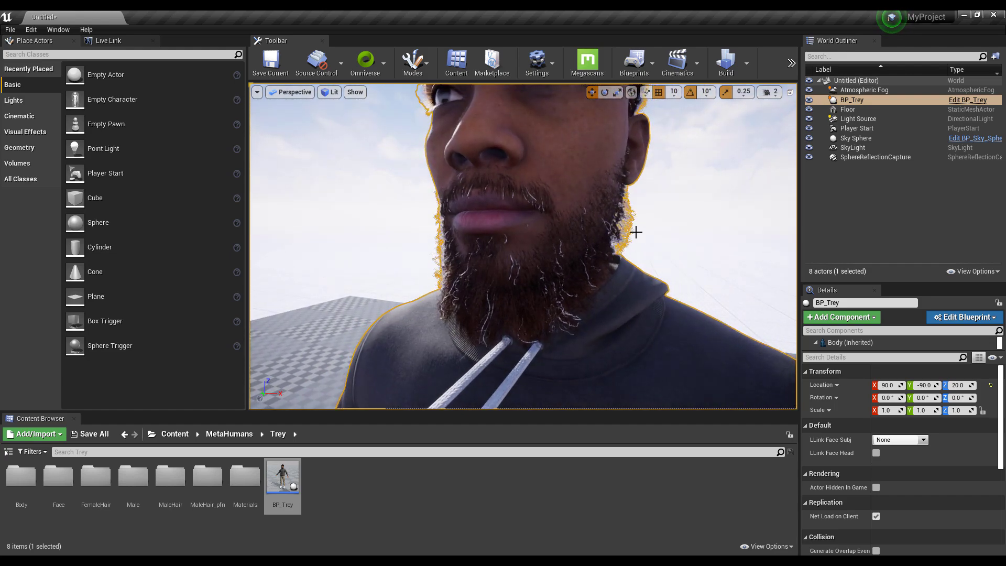
- Deselect the Trey character and examine his beard, face and profile from both sides and the front
alt+drag(635, 232, 688, 232)
alt+drag(704, 182, 728, 211)
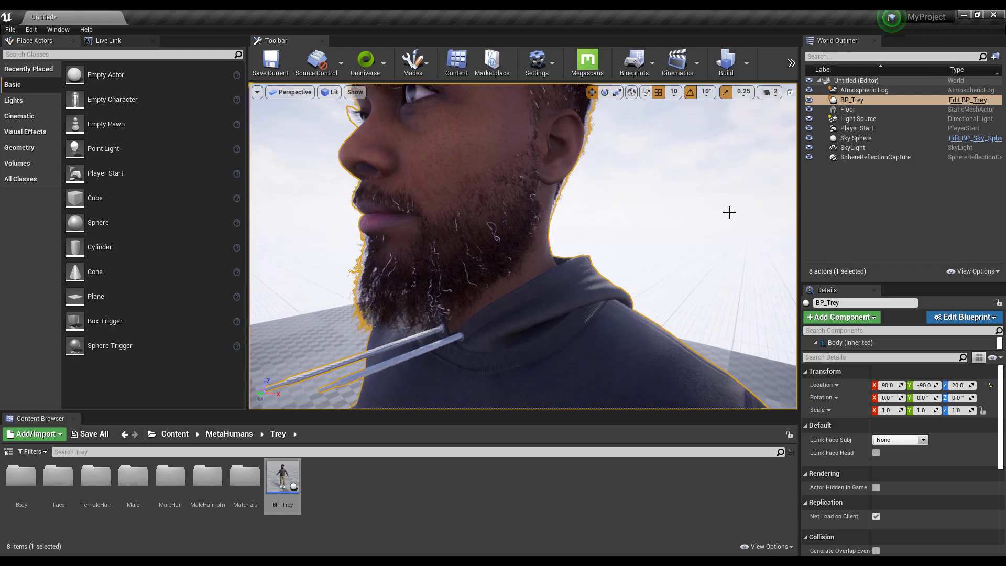
click(843, 195)
alt+drag(493, 246, 602, 246)
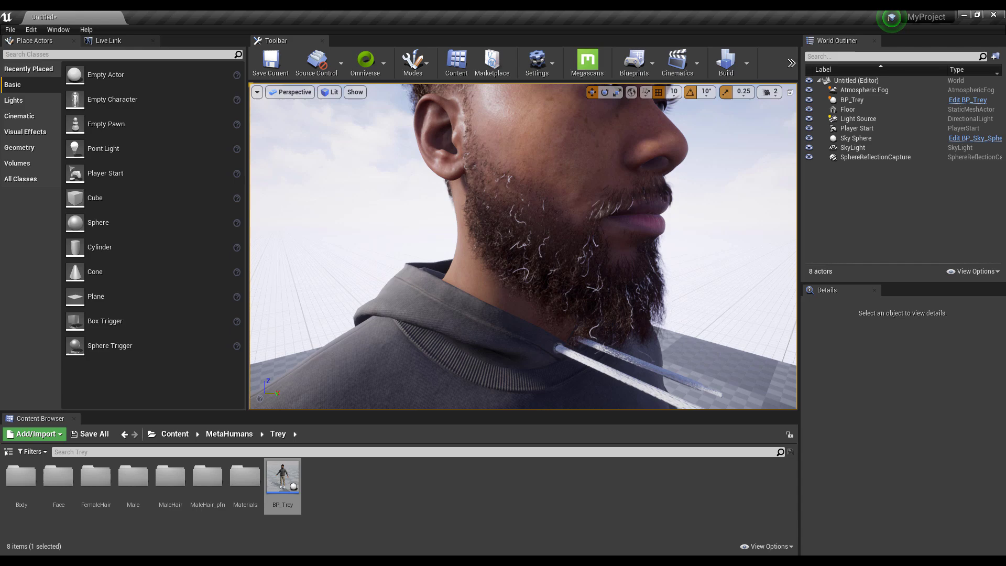
alt+drag(532, 267, 529, 236)
alt+drag(586, 267, 379, 238)
alt+right_drag(380, 238, 327, 259)
alt+drag(327, 259, 482, 254)
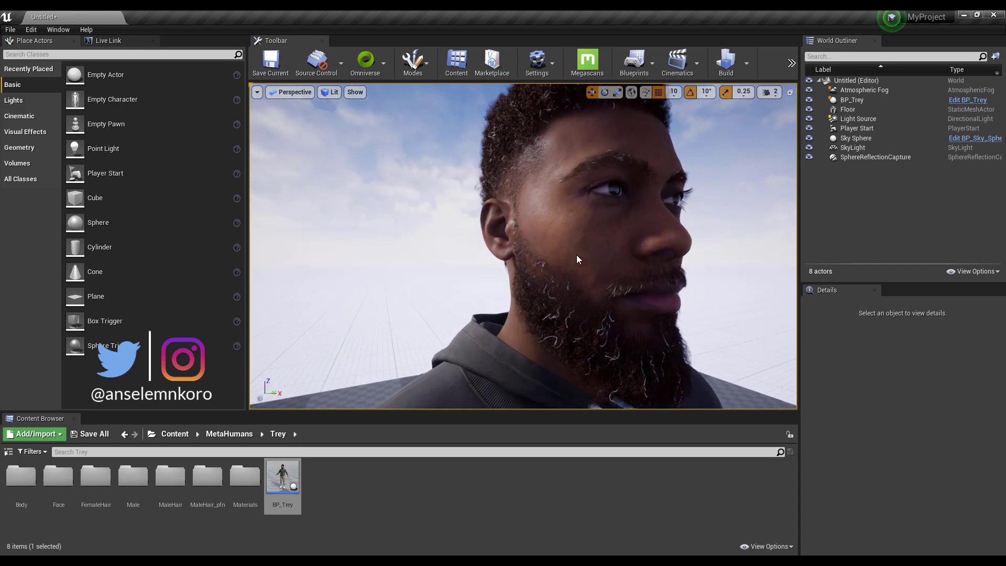
alt+drag(577, 258, 609, 272)
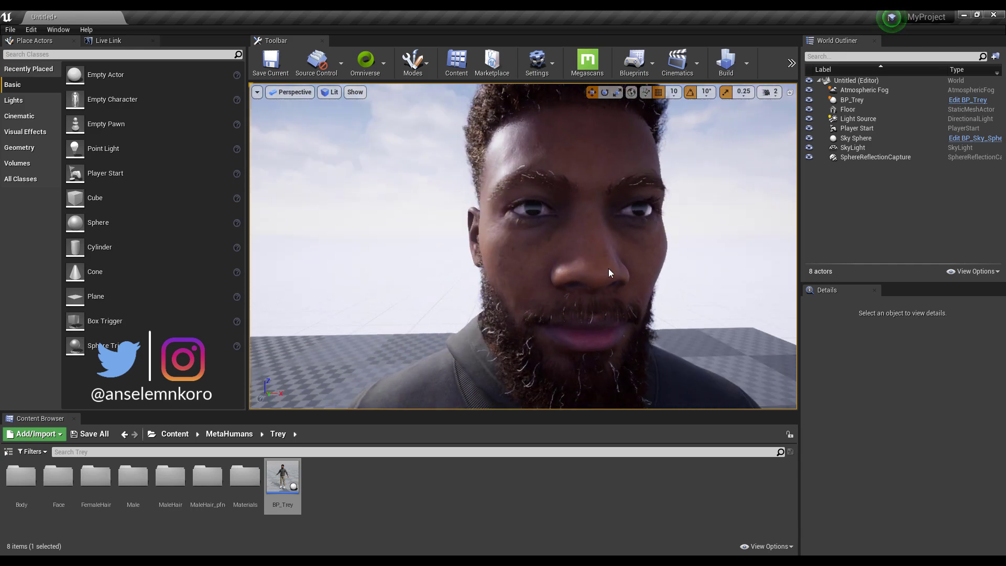
alt+right_drag(609, 272, 557, 278)
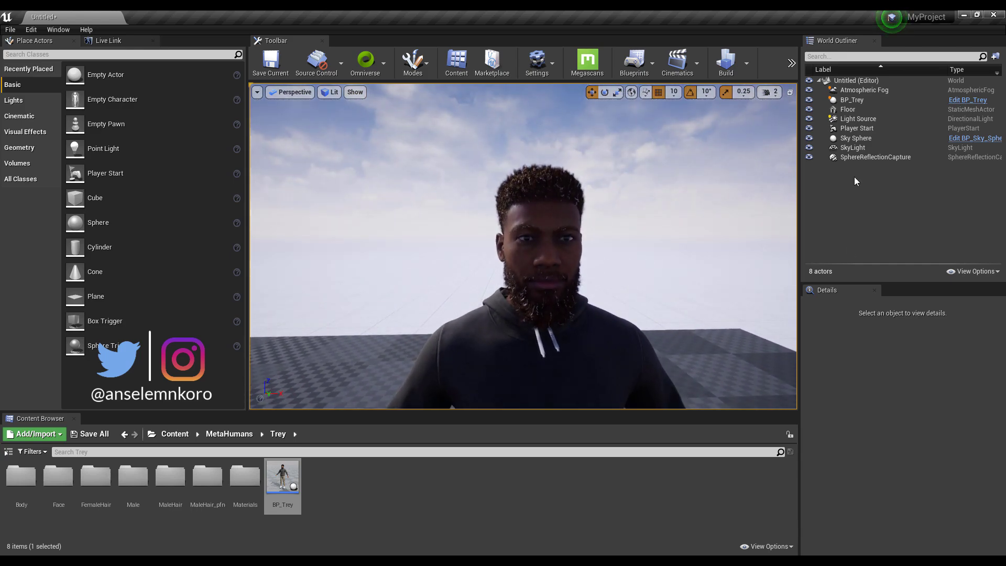
- Rotate the Light Source directional light to a Y rotation of about 233.9° so that it lights Trey's face
click(859, 111)
click(859, 119)
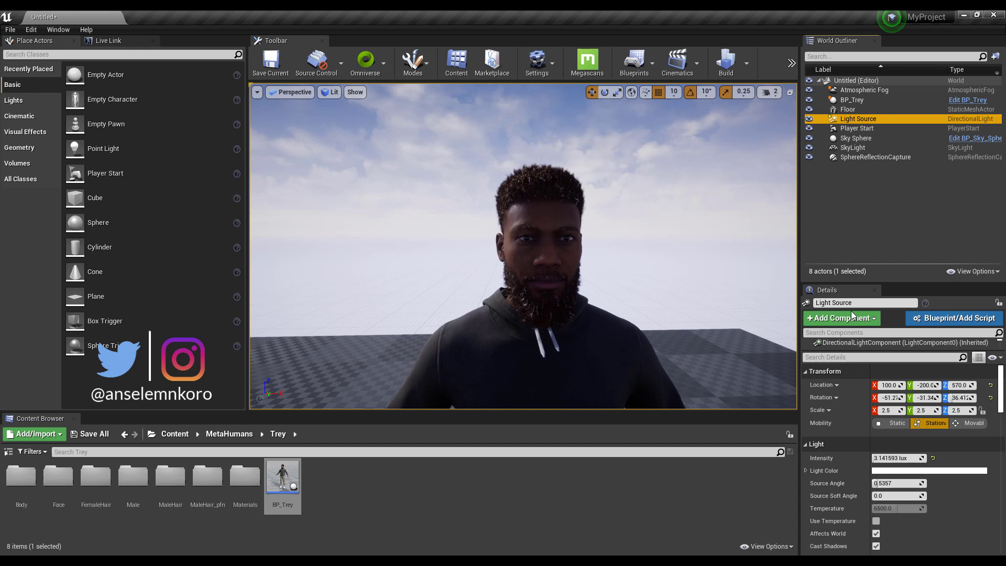
click(930, 423)
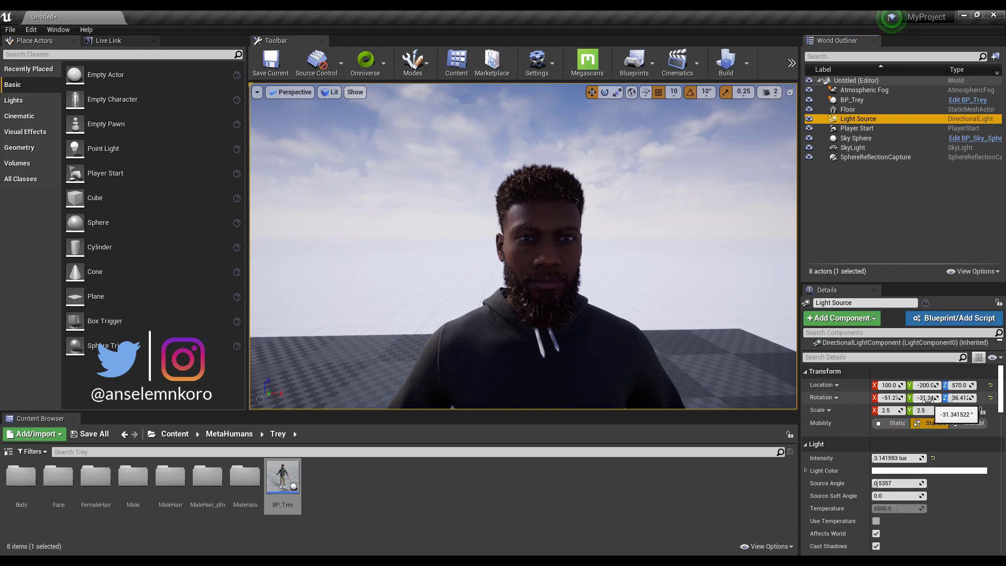
mouse_move(927, 399)
mouse_down()
mouse_move(951, 400)
mouse_move(928, 398)
mouse_up()
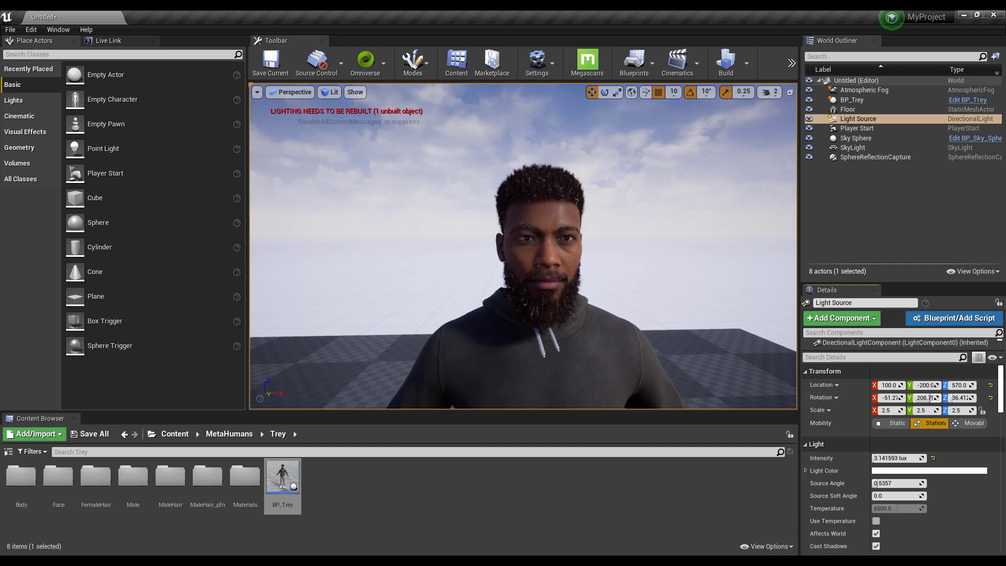
alt+drag(545, 293, 487, 293)
alt+right_drag(545, 293, 597, 293)
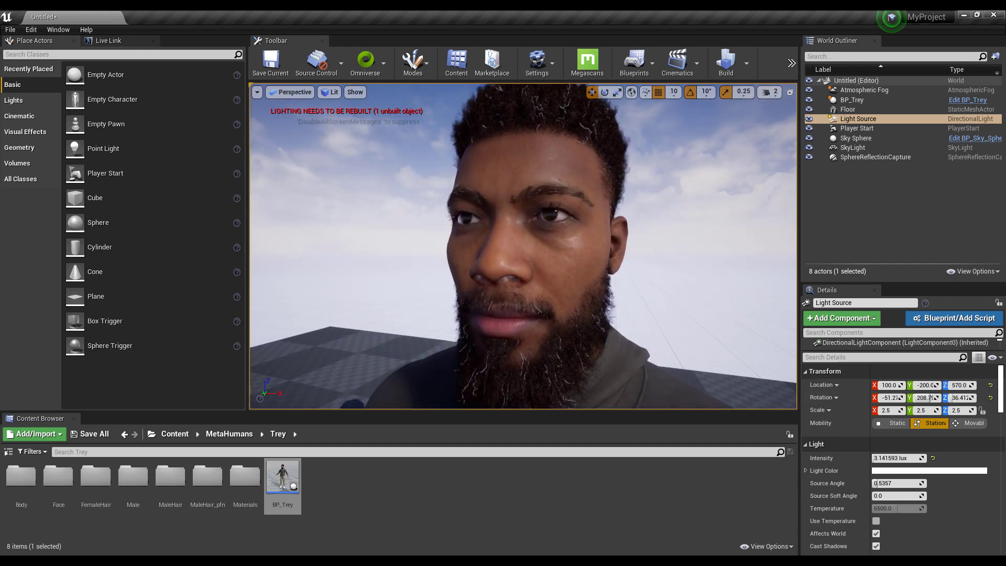
right_drag(544, 244, 566, 298)
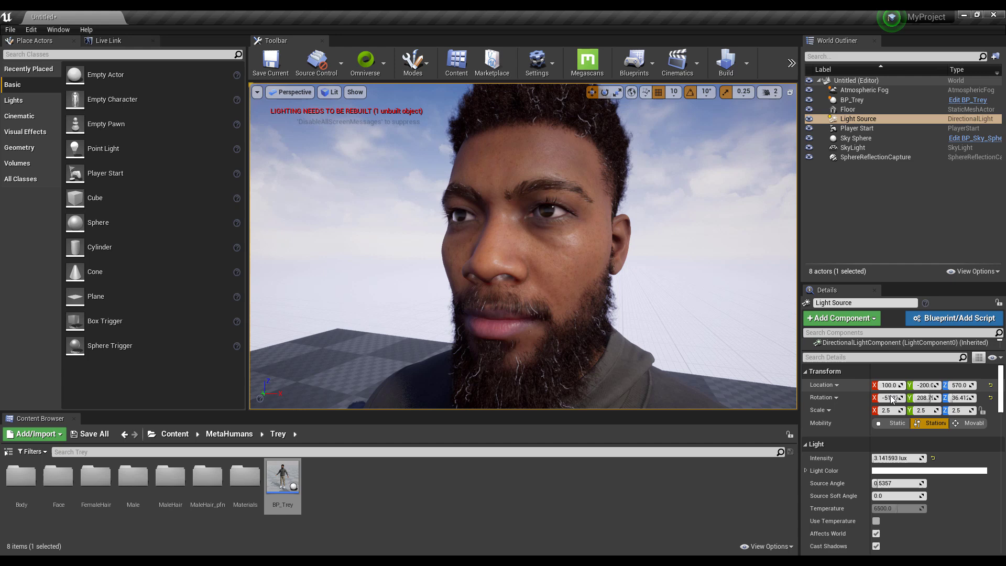
drag(928, 397, 928, 398)
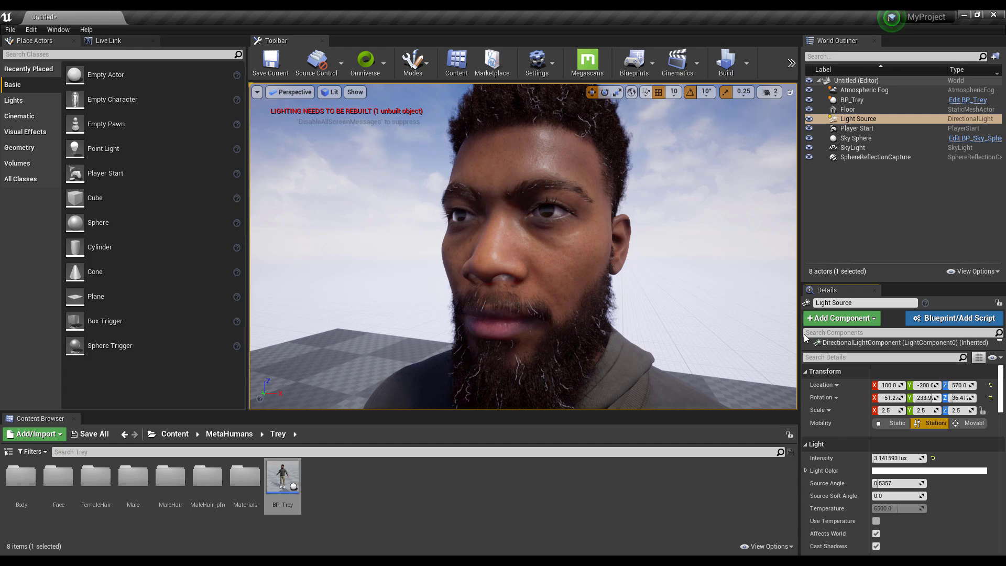
- Widen the viewport and preview Trey up close in an in-editor play session, ending the session when done
right_drag(522, 262, 582, 247)
key(a)
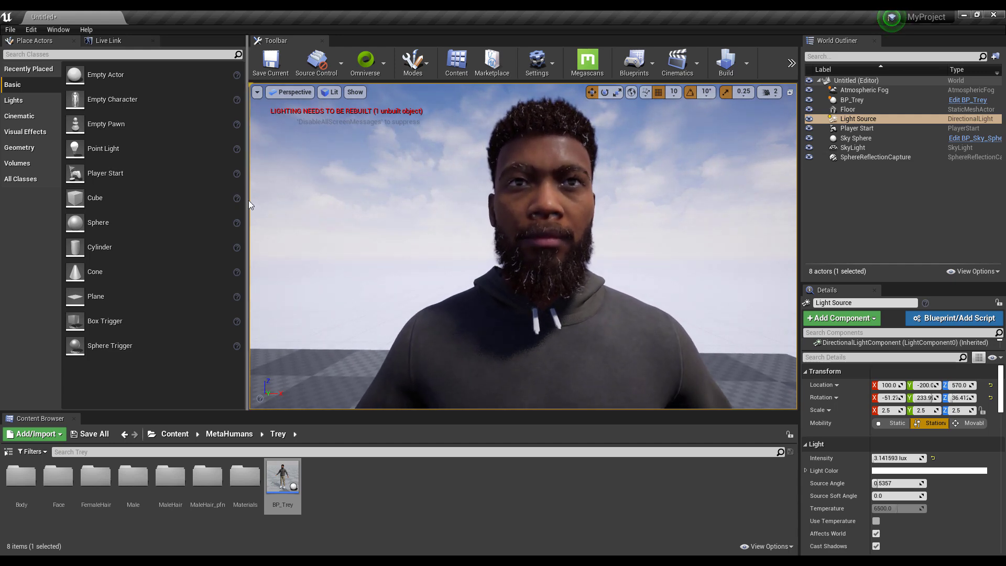
drag(247, 200, 96, 200)
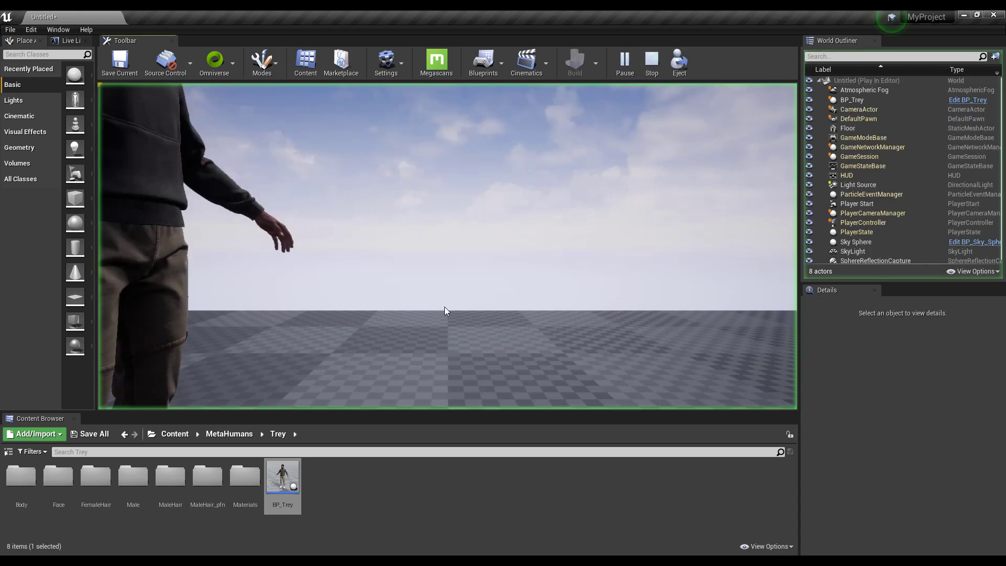
click(444, 307)
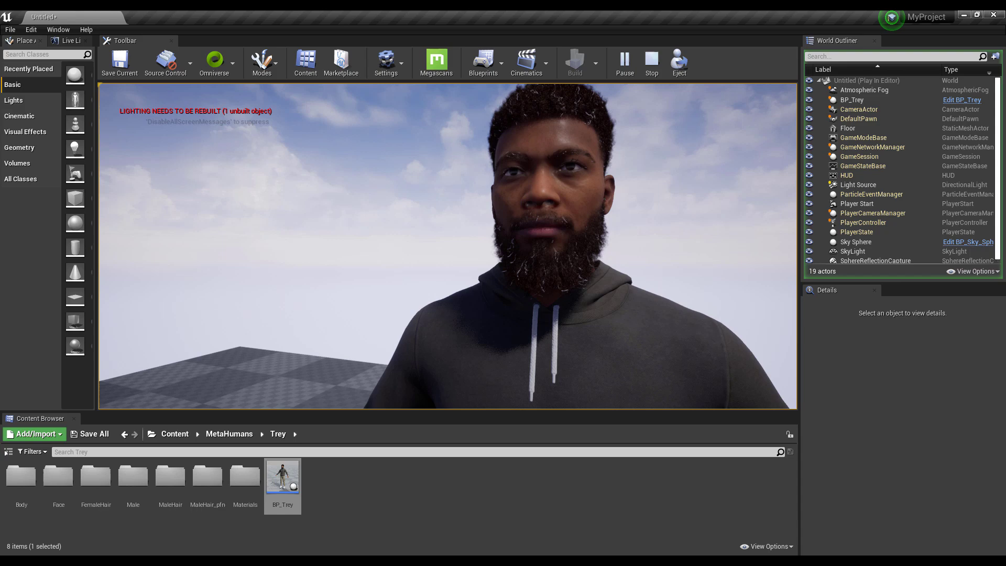
key(Escape)
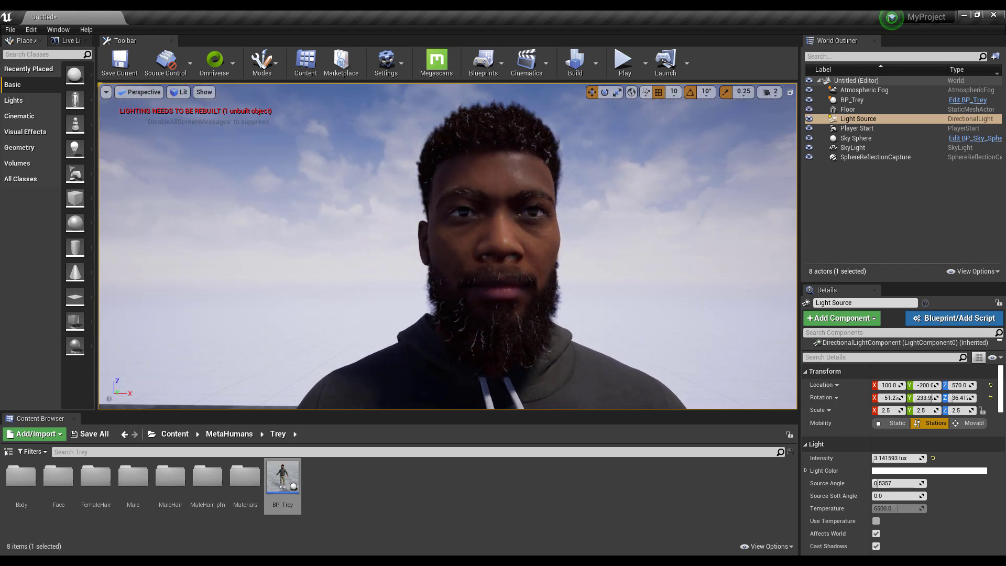
- Select the Trey character and switch the viewport's view mode to Mesh LOD Coloration
alt+drag(448, 246, 367, 247)
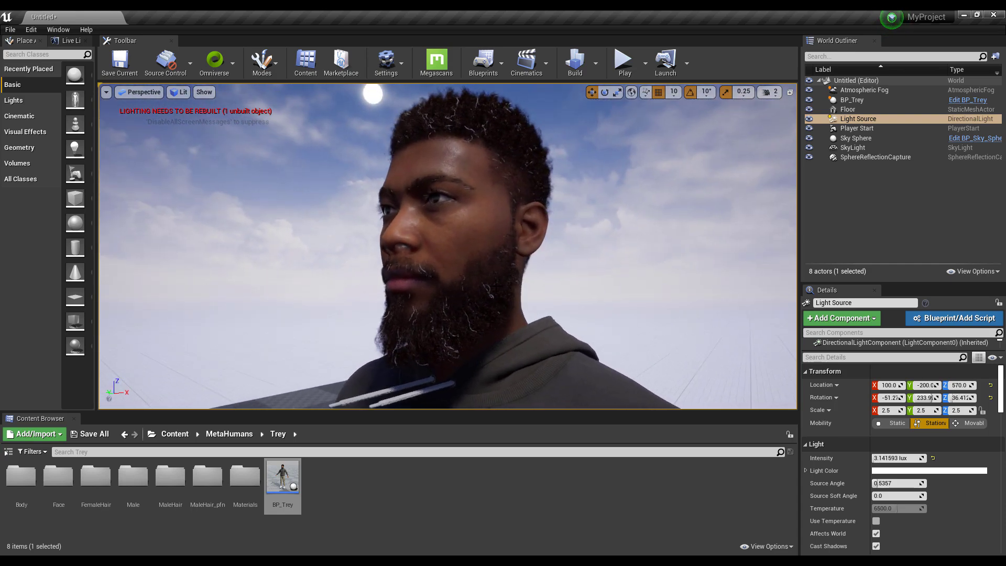
alt+drag(496, 286, 524, 295)
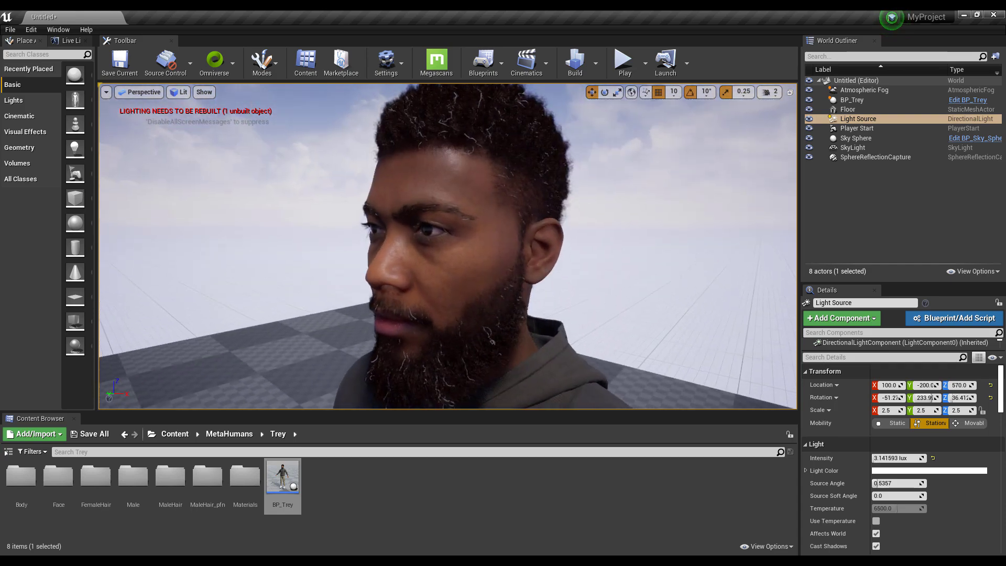
alt+drag(553, 209, 552, 250)
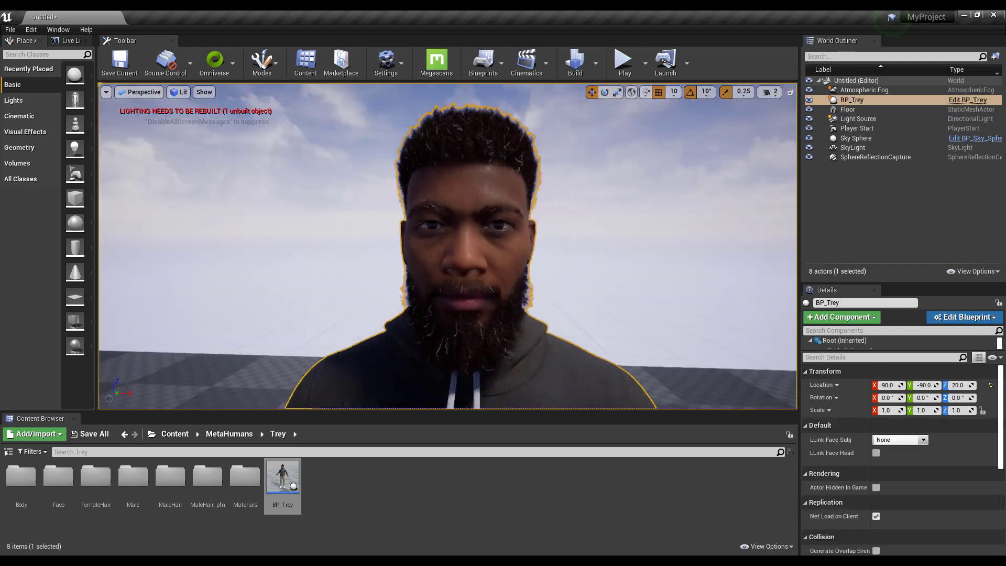
alt+right_drag(448, 246, 448, 246)
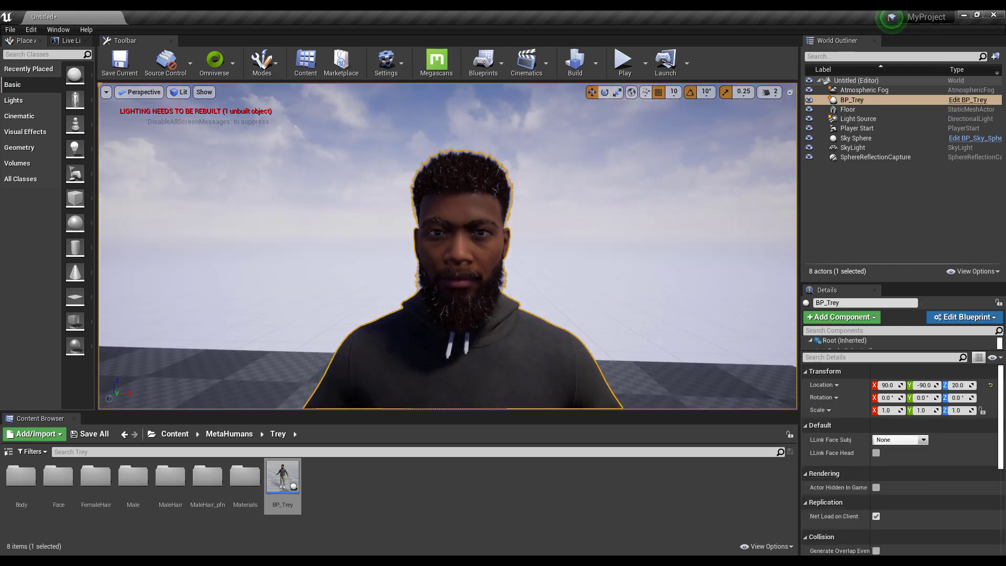
click(179, 93)
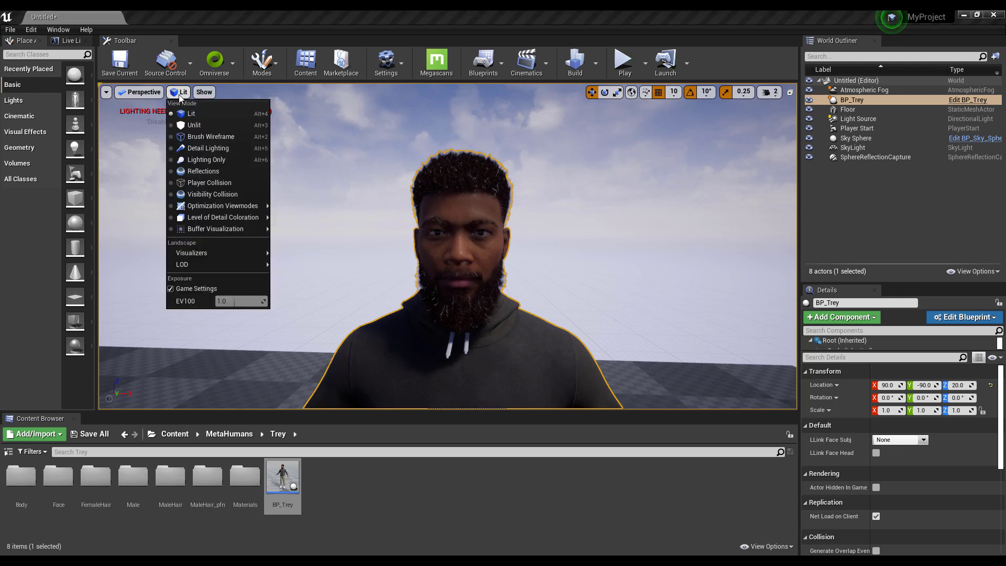
mouse_move(209, 218)
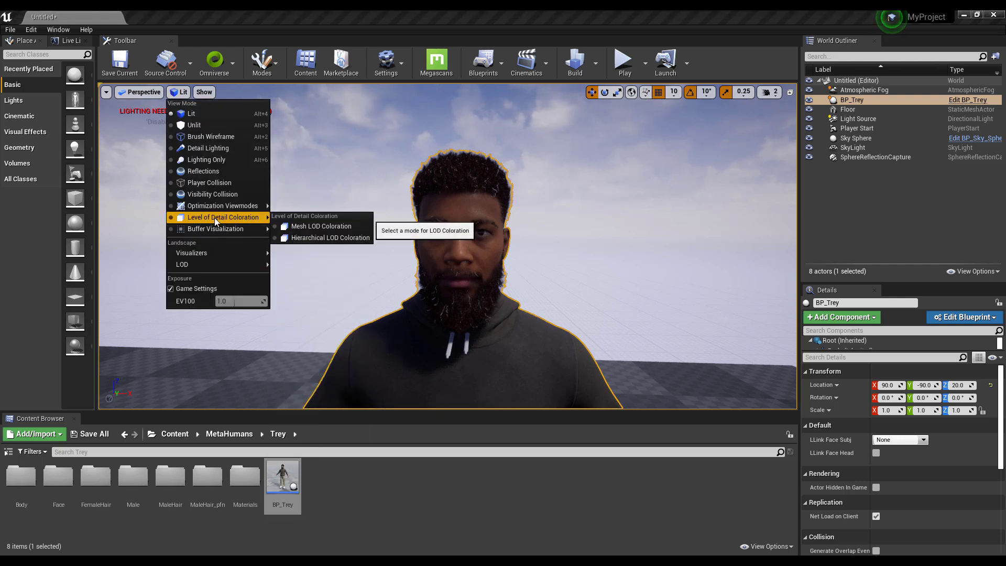
click(321, 226)
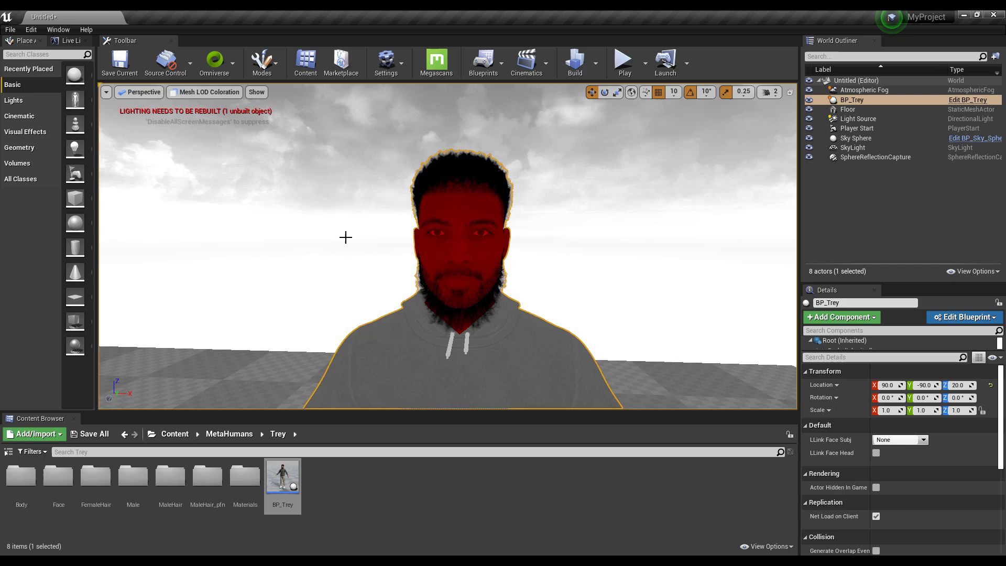
- Examine how the LOD coloration of Trey's head, body and clothing changes between close-up and far distances
scroll(602, 322, down, 5)
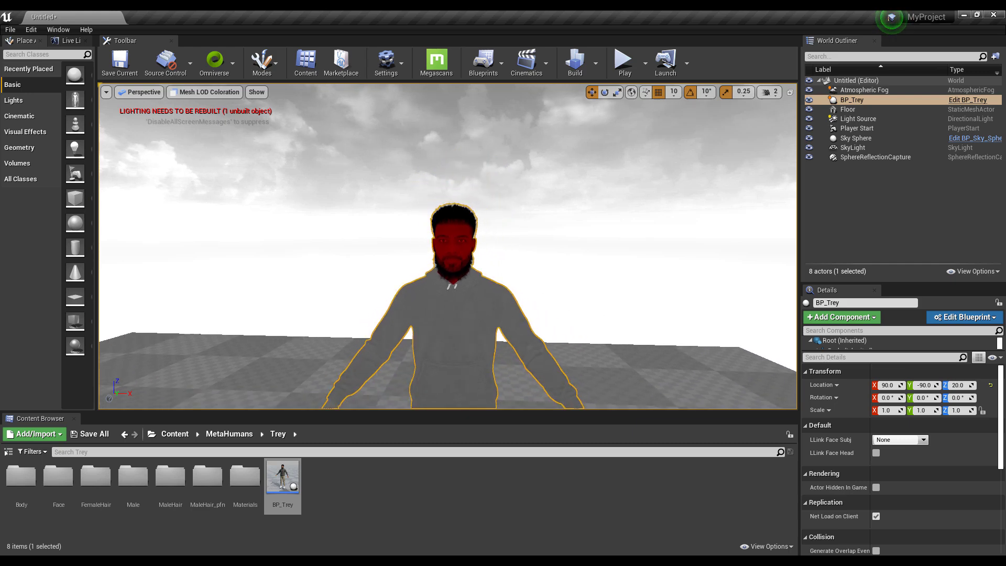
scroll(602, 322, down, 4)
scroll(448, 314, down, 3)
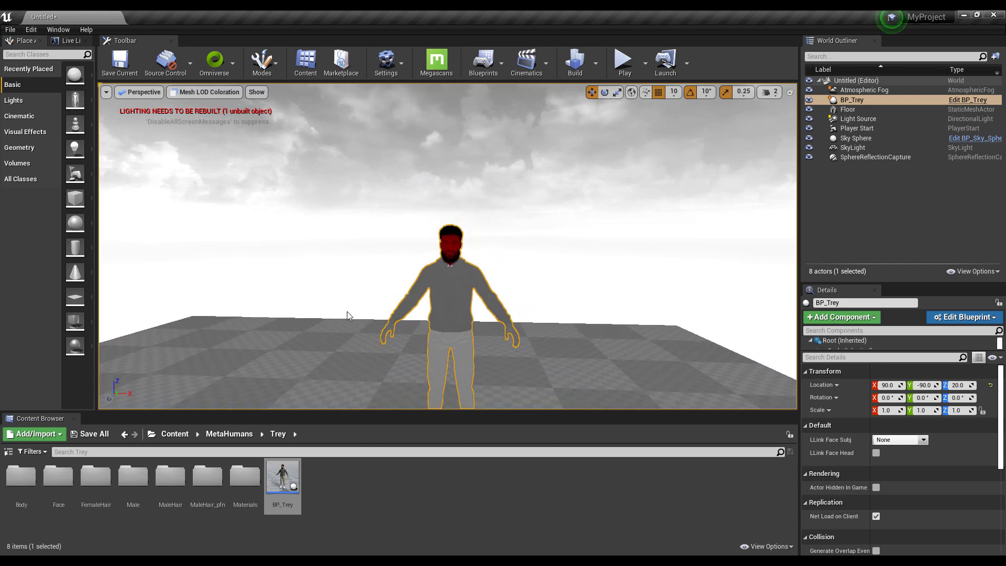
alt+drag(349, 315, 469, 282)
scroll(455, 293, down, 4)
scroll(454, 289, down, 5)
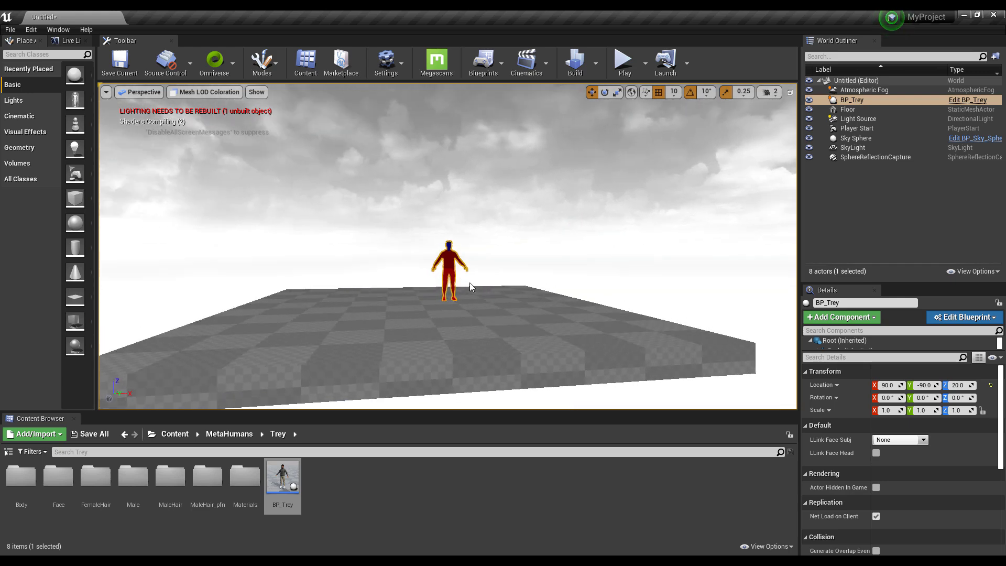
scroll(470, 282, down, 3)
scroll(469, 281, up, 6)
scroll(470, 282, down, 3)
scroll(469, 281, up, 3)
scroll(469, 281, down, 8)
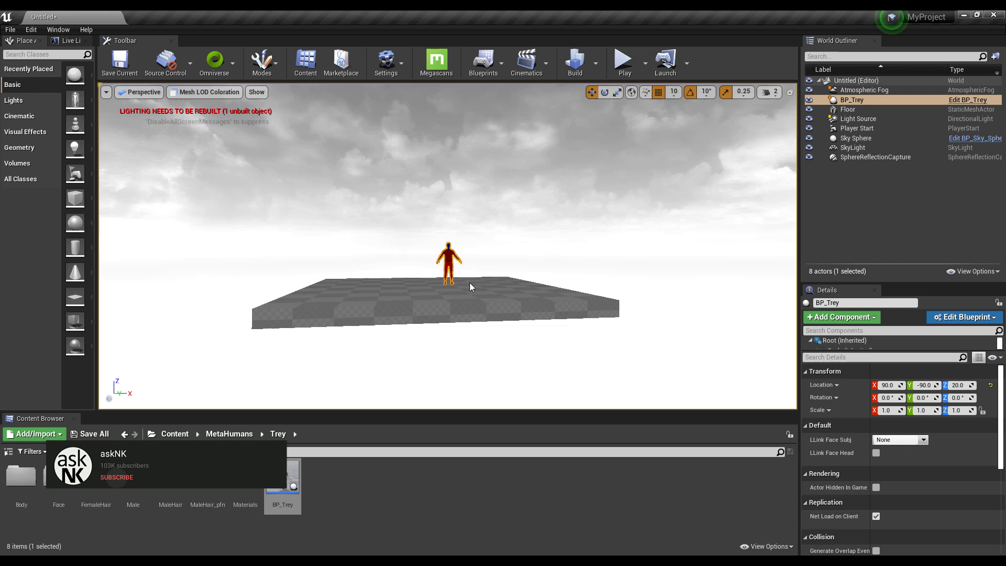
scroll(469, 282, down, 4)
alt+drag(470, 282, 446, 265)
scroll(446, 265, down, 3)
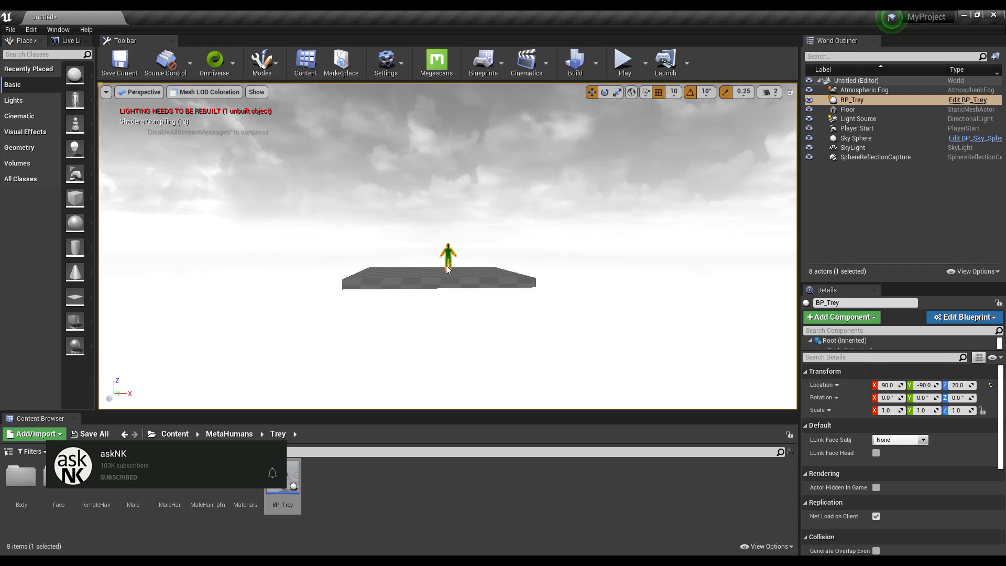
scroll(447, 268, down, 1)
scroll(470, 277, up, 1)
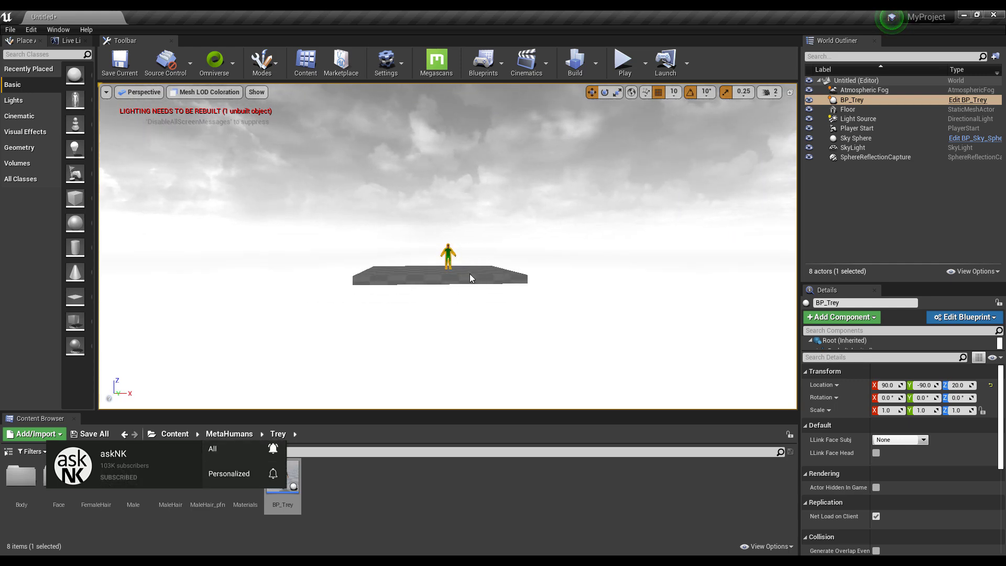
scroll(469, 275, up, 2)
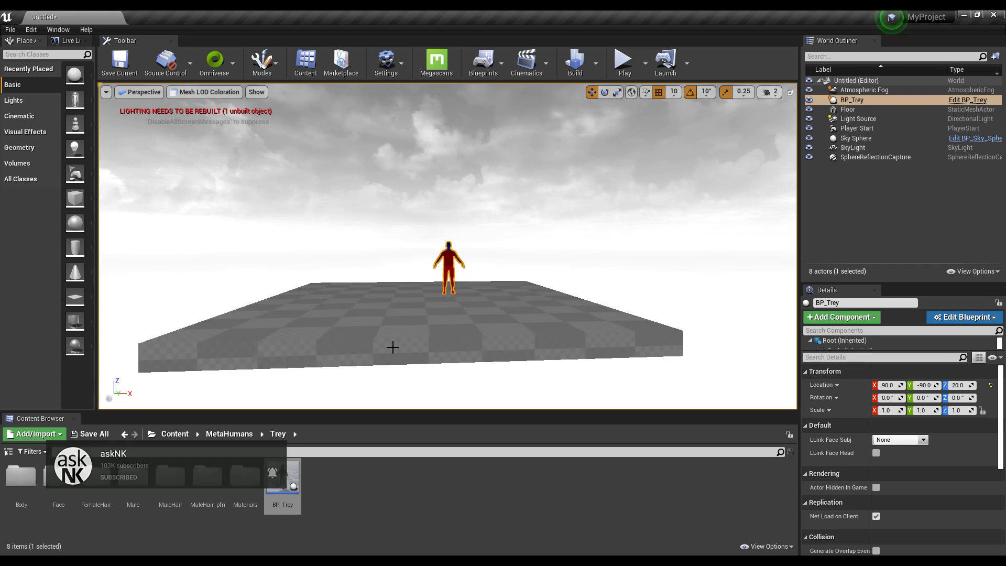
scroll(459, 312, up, 2)
scroll(460, 312, up, 3)
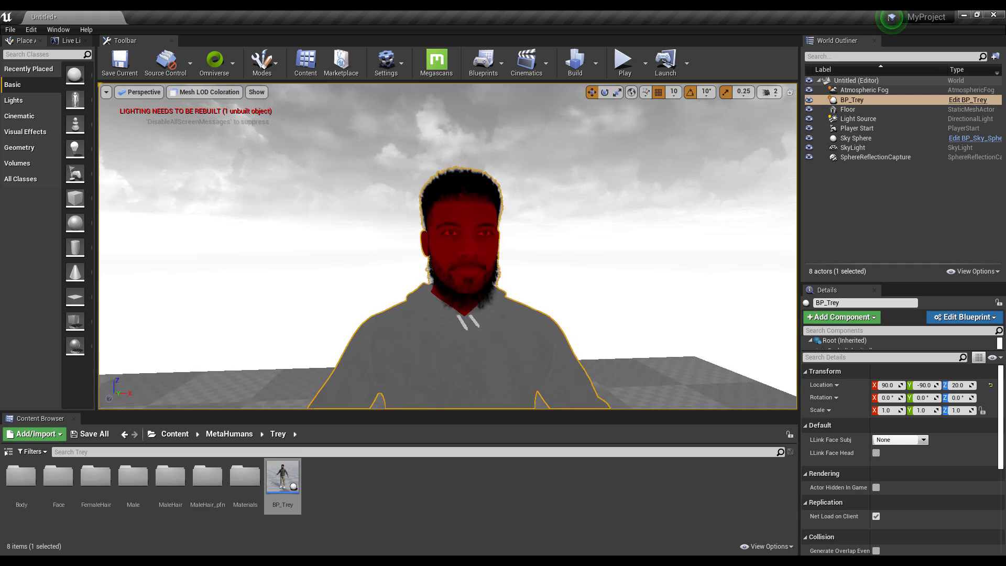
scroll(455, 283, up, 5)
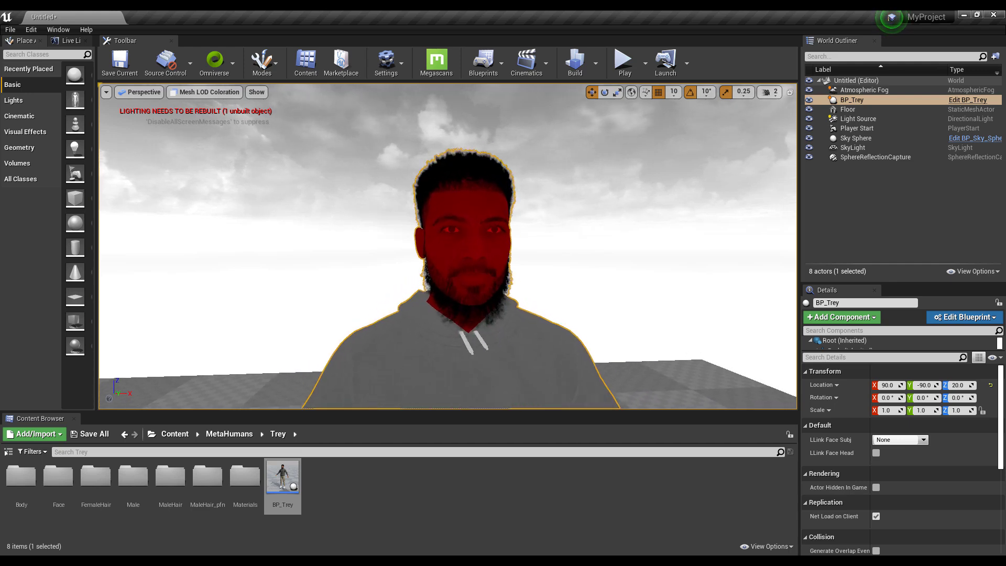
scroll(454, 283, up, 2)
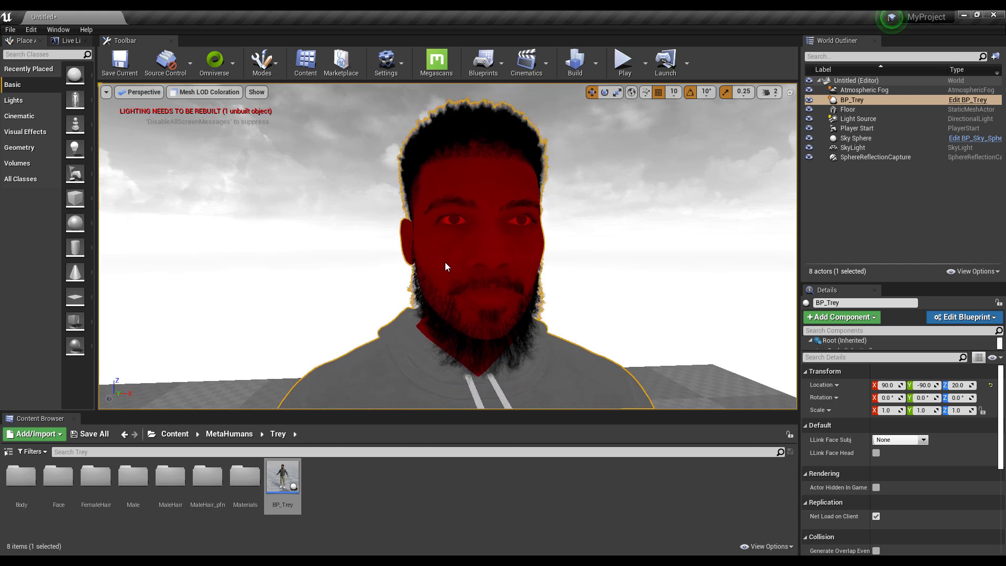
- Return the viewport to Lit shading and set the material quality level to Epic, with Trey's face in close view
click(225, 92)
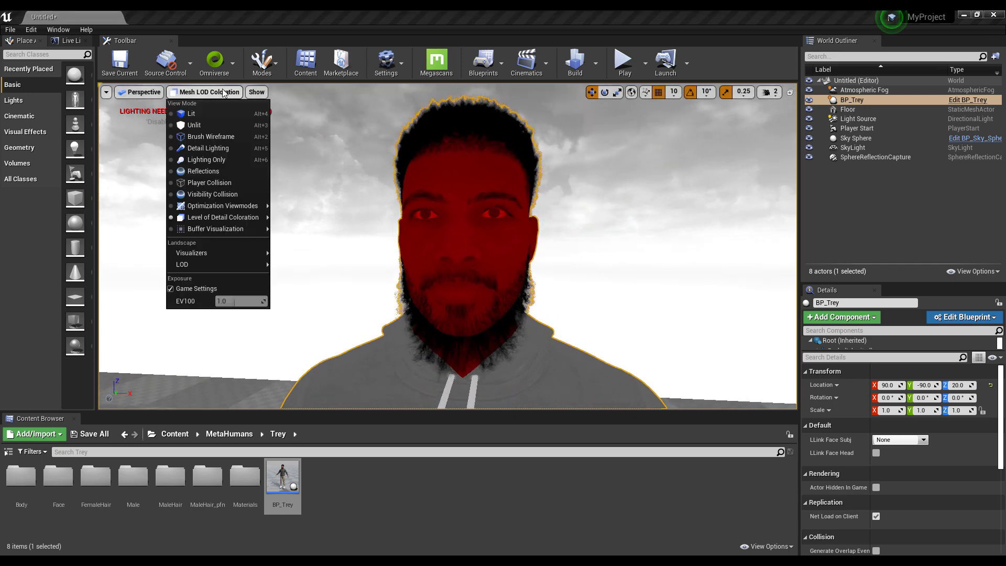
click(192, 113)
click(398, 68)
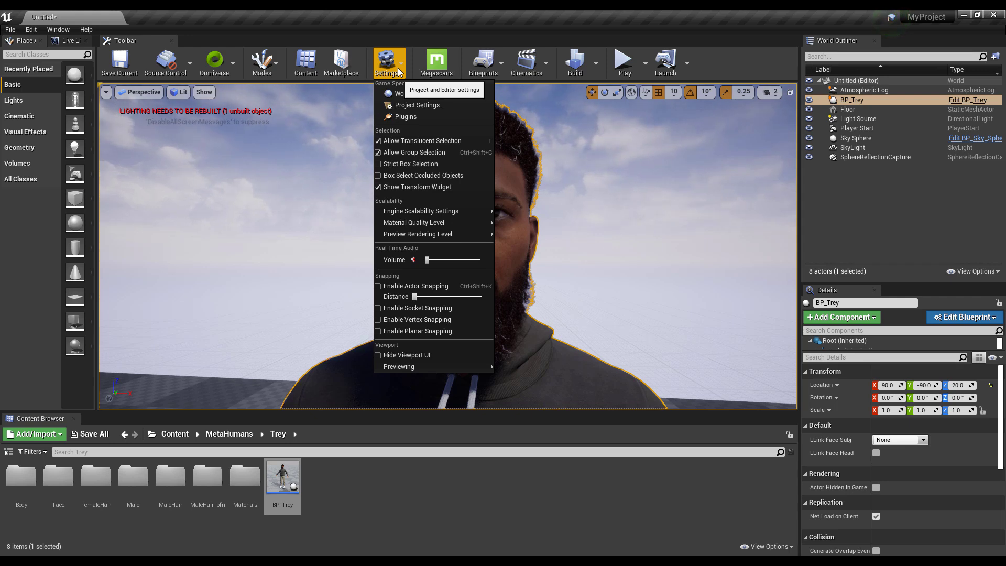
mouse_move(435, 212)
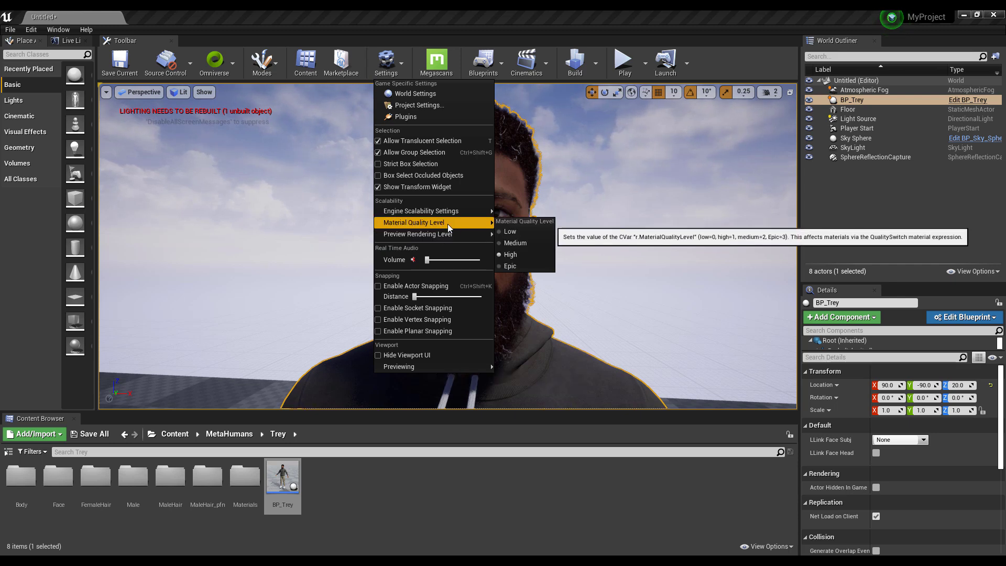
click(515, 266)
alt+drag(575, 279, 606, 267)
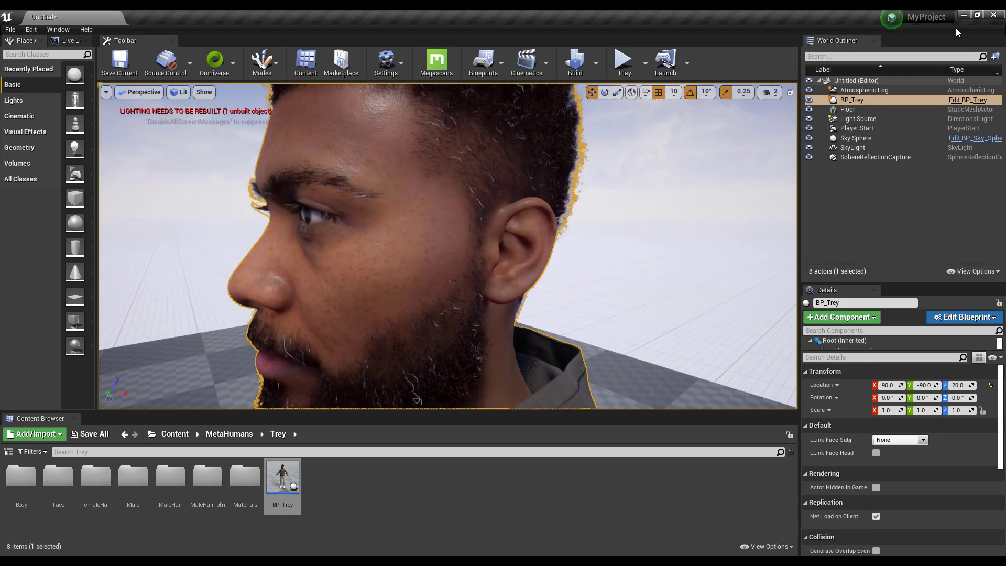
key(f)
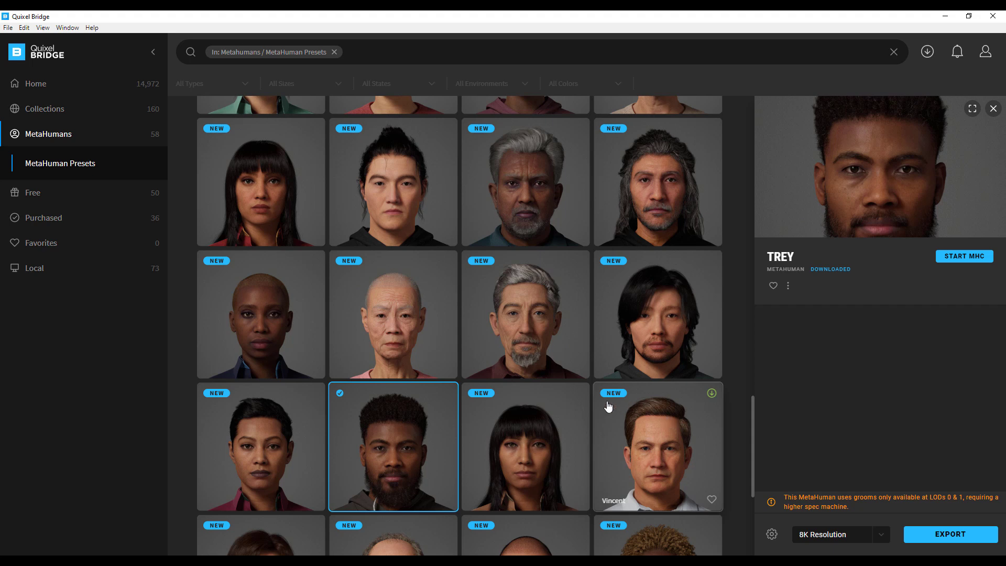
- Switch to Quixel Bridge, select the Stephane MetaHuman and review the MetaHumans format, LOD and extras options in the model download settings
click(538, 306)
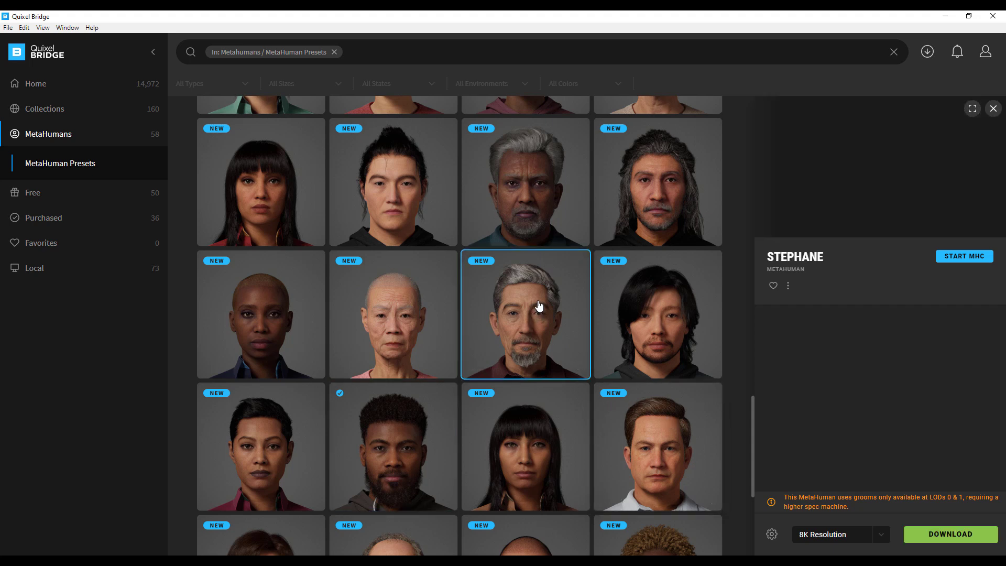
click(770, 535)
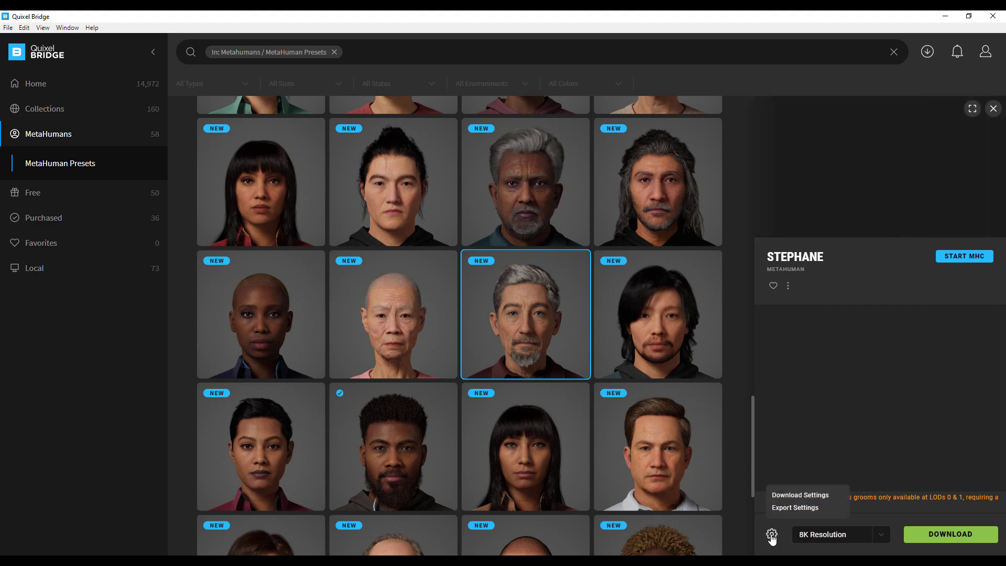
click(794, 494)
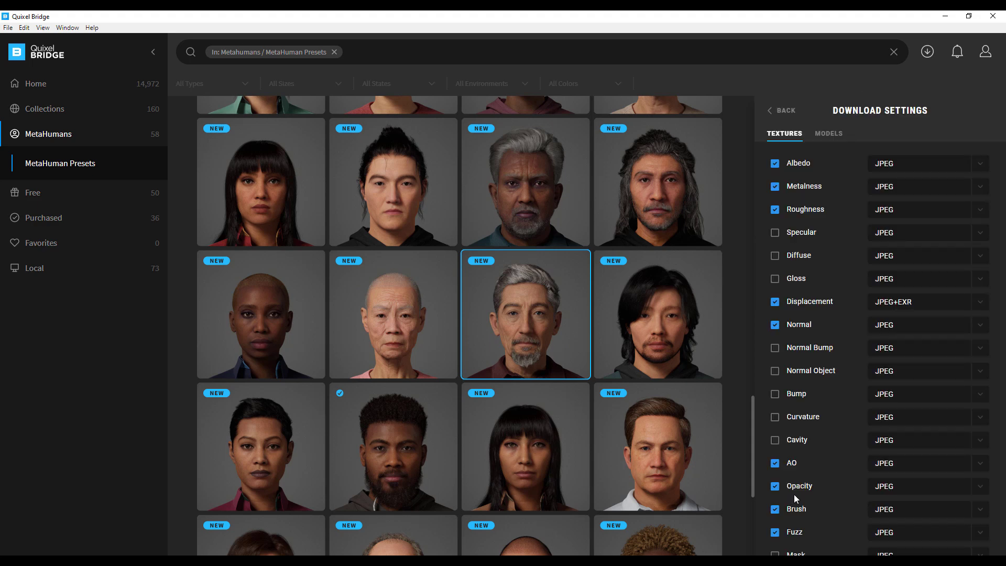
click(835, 134)
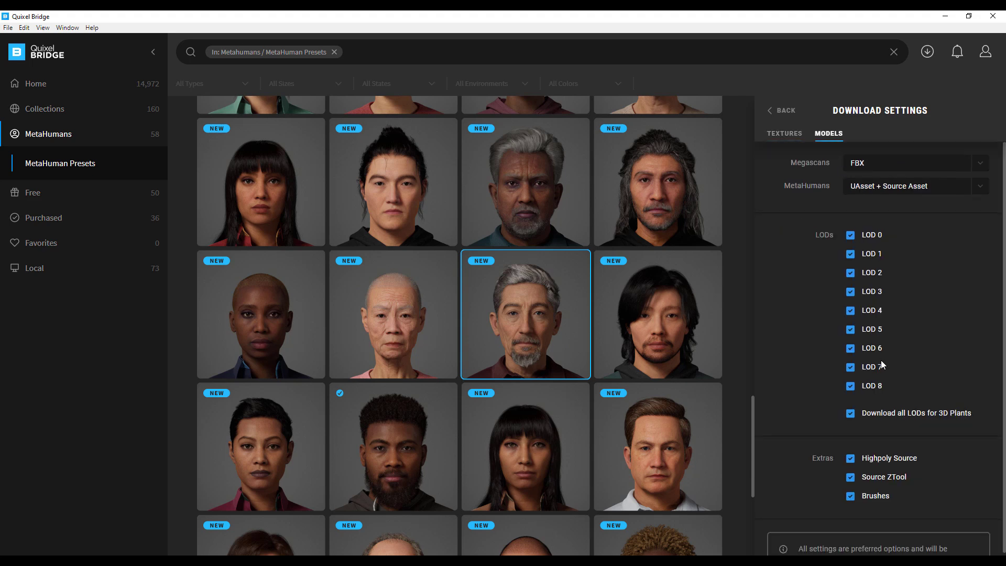
click(895, 192)
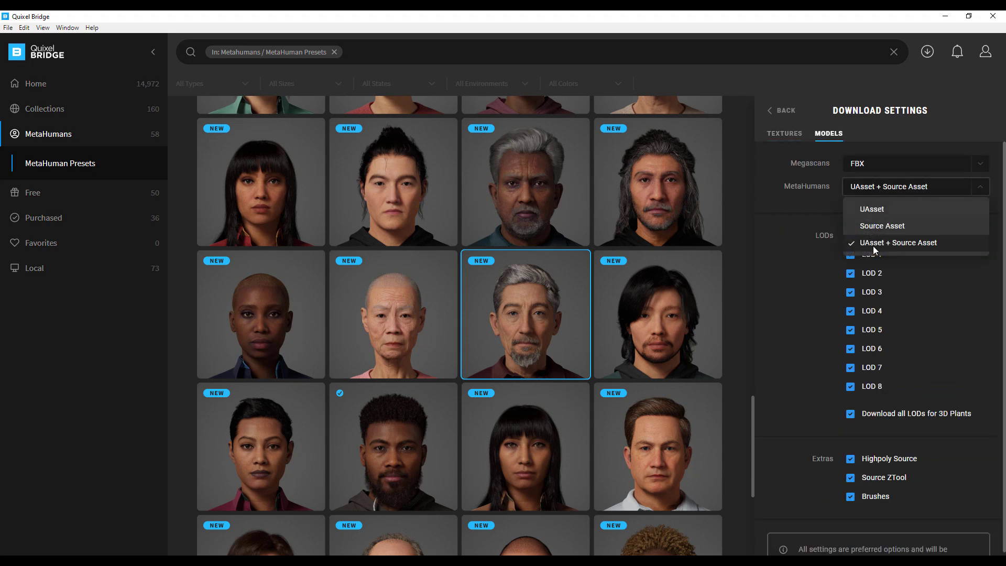
click(803, 325)
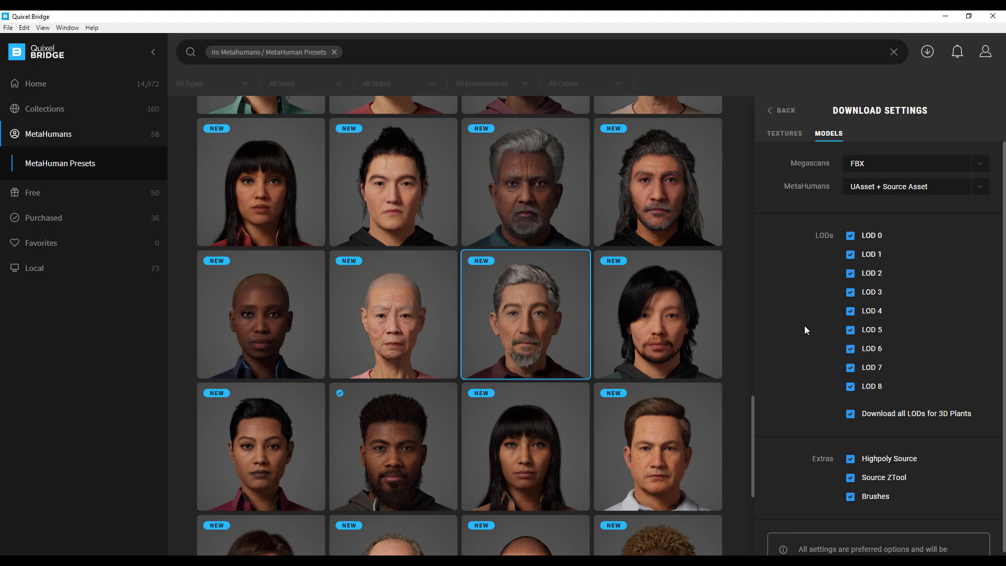
scroll(804, 325, down, 1)
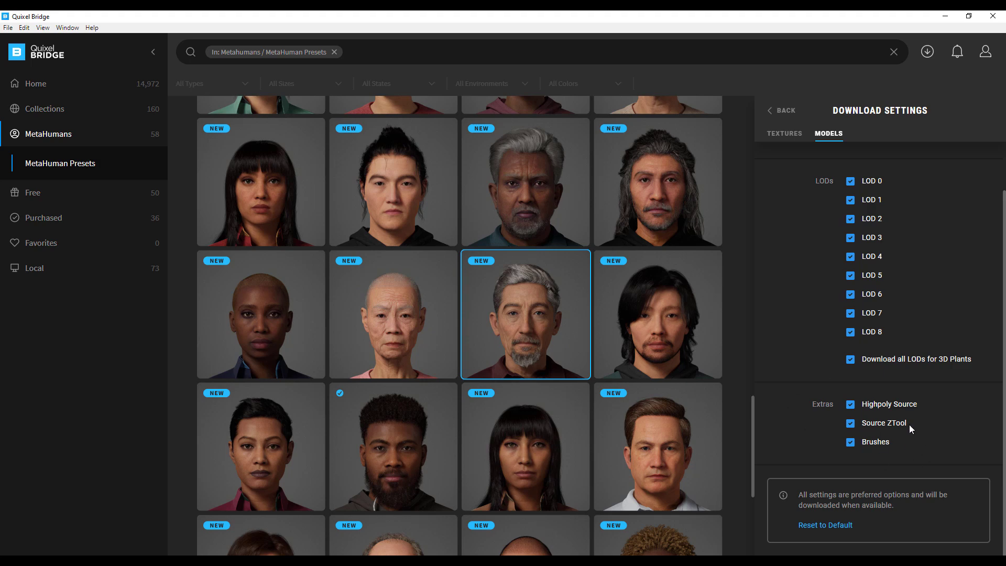
scroll(910, 426, up, 3)
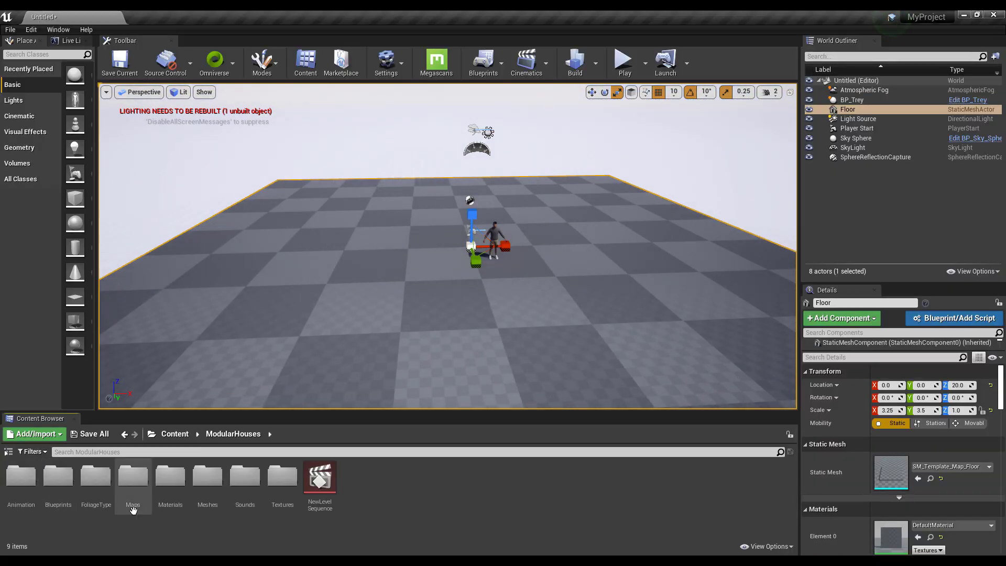
- Place Proxy_House_10, Proxy_House_11 and Proxy_House_19 from the ModularHouses background meshes in the level around Trey
double_click(207, 477)
double_click(21, 477)
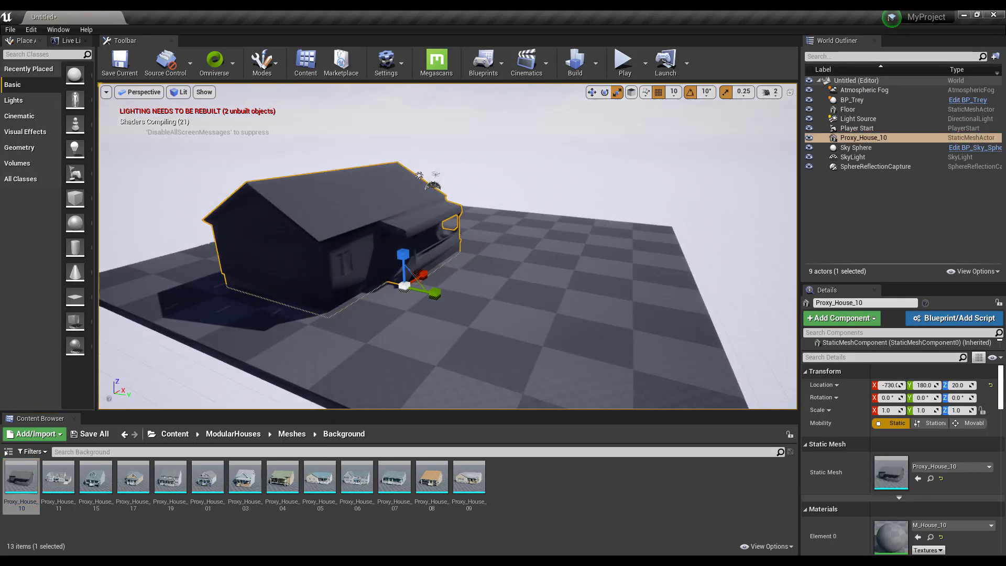
drag(348, 221, 341, 229)
drag(58, 477, 516, 204)
drag(170, 477, 628, 282)
- Scale Proxy_House_19 to 0.5, rotate it 90° about Z and position it at X 1160, Y -480 beside the other houses
key(e)
key(r)
right_drag(328, 303, 282, 299)
key(w)
right_drag(615, 341, 680, 351)
click(422, 169)
click(486, 219)
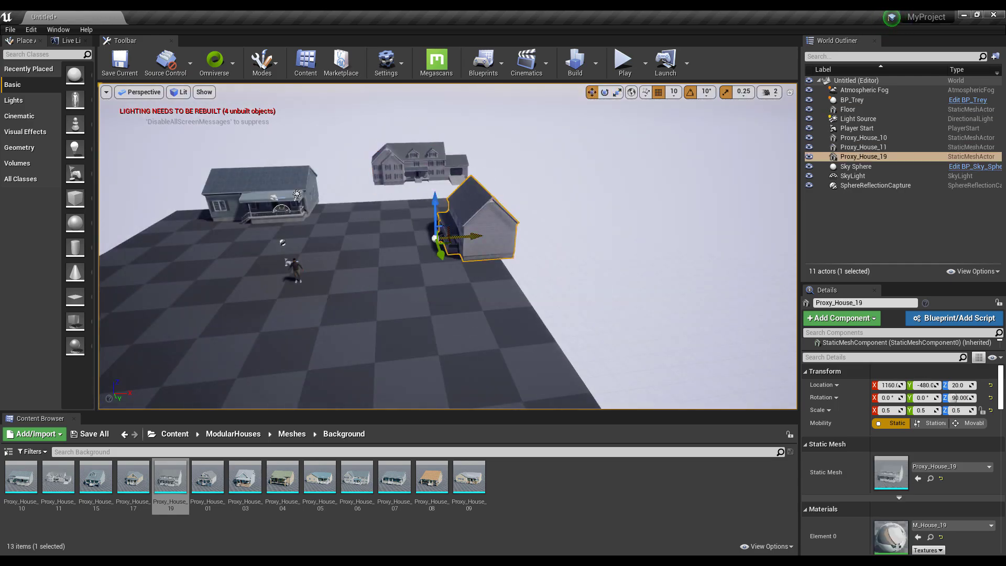
- Move Trey to a Y location of 140 and view him up close against the houses and sky
click(414, 256)
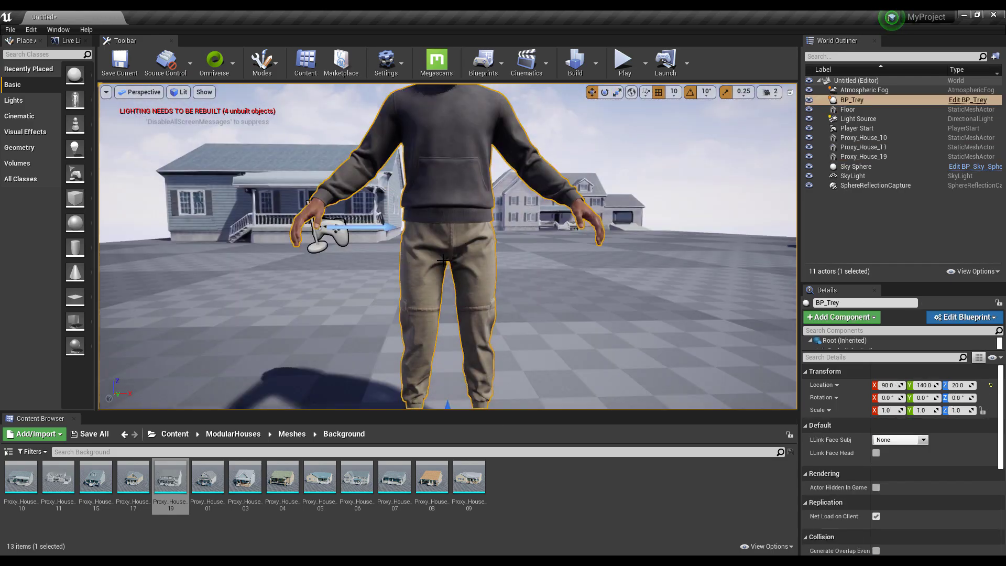
click(856, 166)
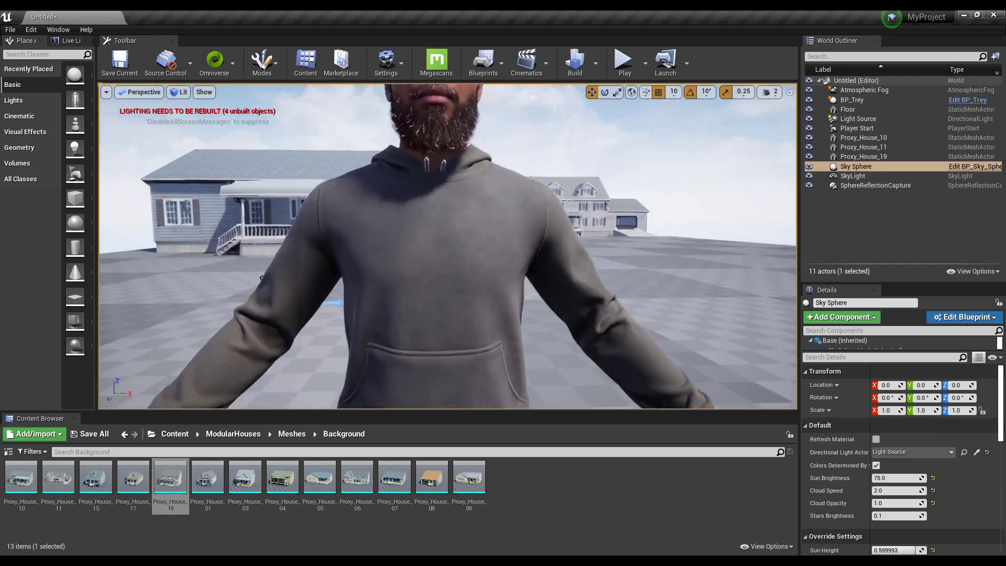
right_drag(448, 246, 409, 215)
click(624, 236)
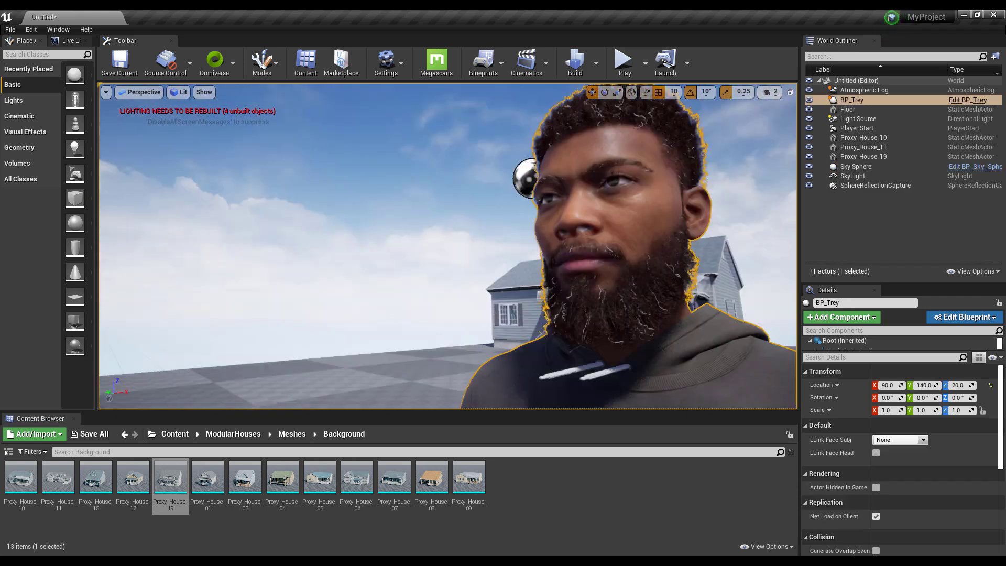
- Compare how Trey's hair and beard render as the camera pulls back from close-up to full-body distance
right_drag(623, 236, 655, 251)
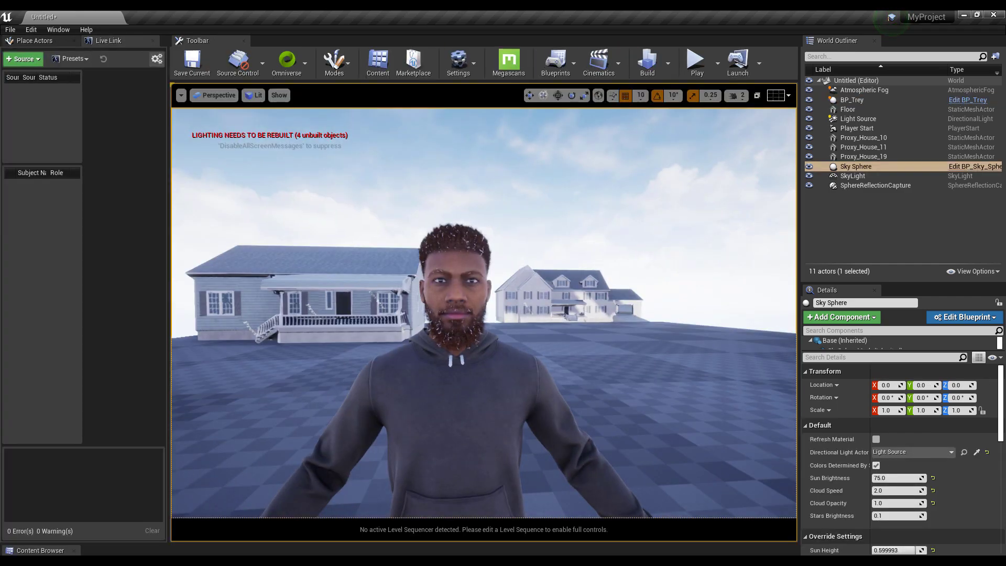
key(s)
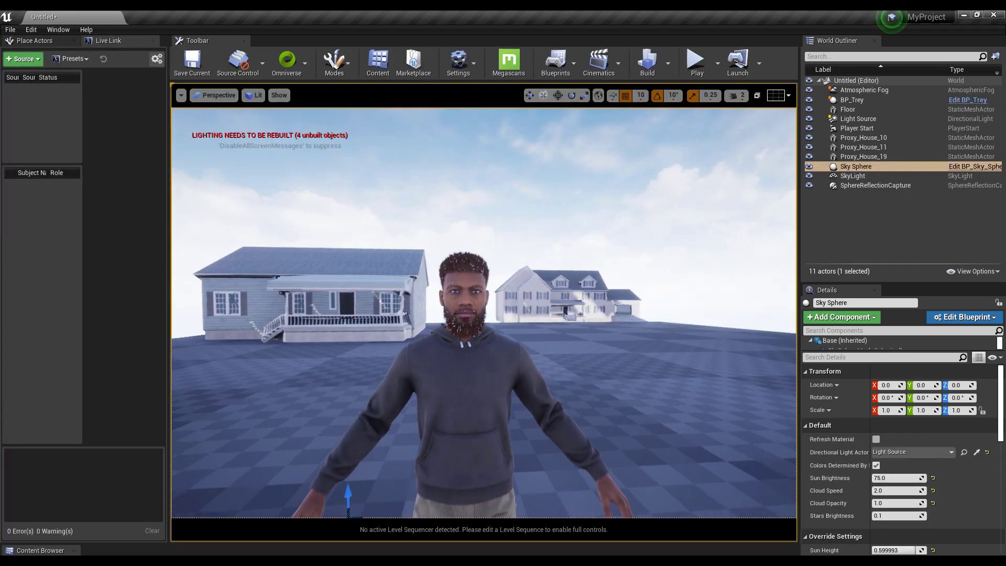
alt+right_drag(557, 485, 540, 485)
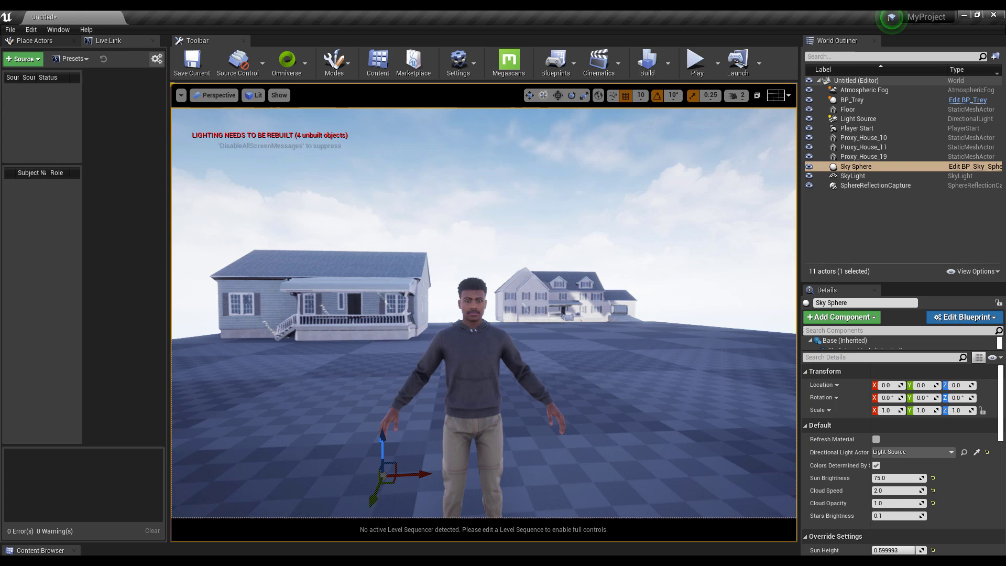
mouse_move(557, 485)
alt+mouse_down()
mouse_move(654, 471)
mouse_move(738, 477)
mouse_move(556, 491)
alt+mouse_up()
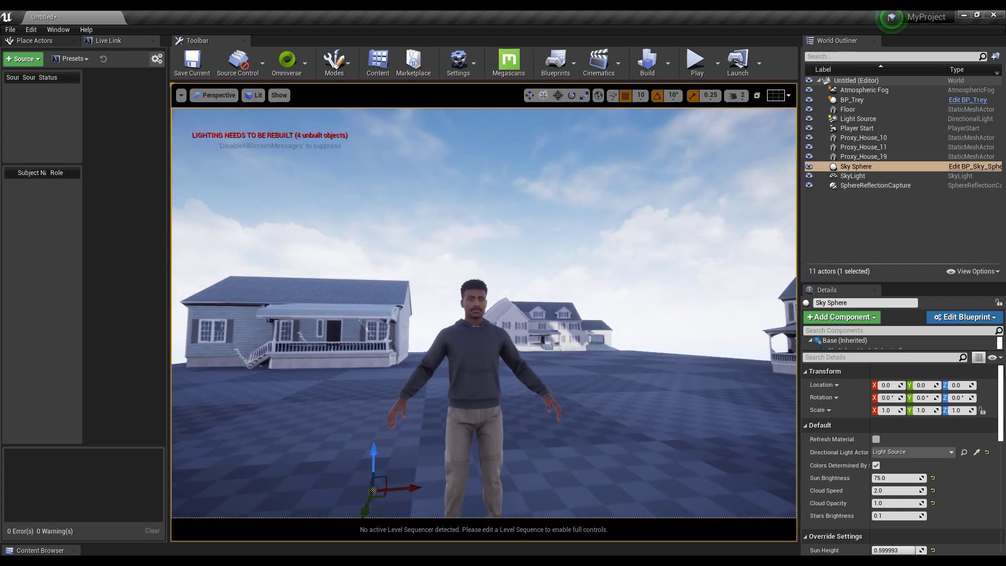